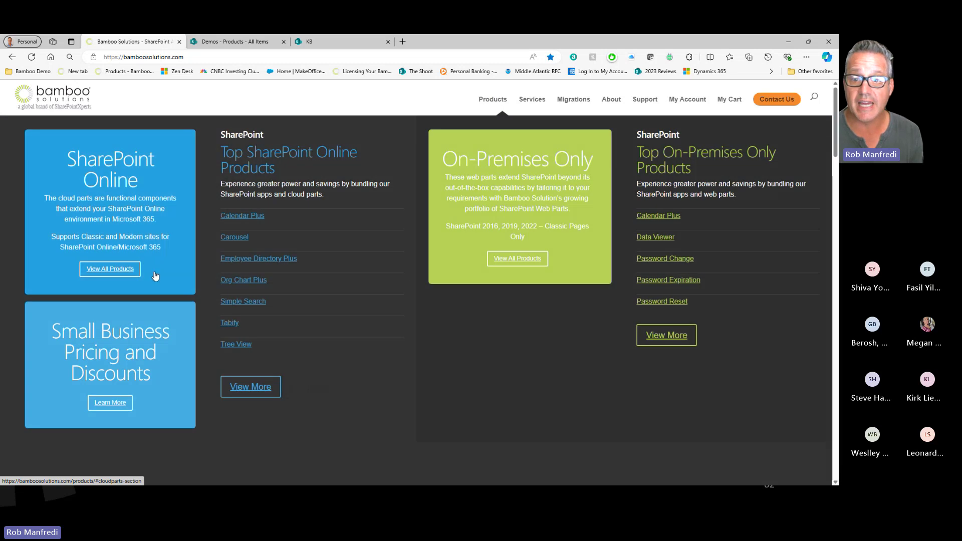
- Open the Knowledge Base product page from the full list of SharePoint Online products
click(248, 387)
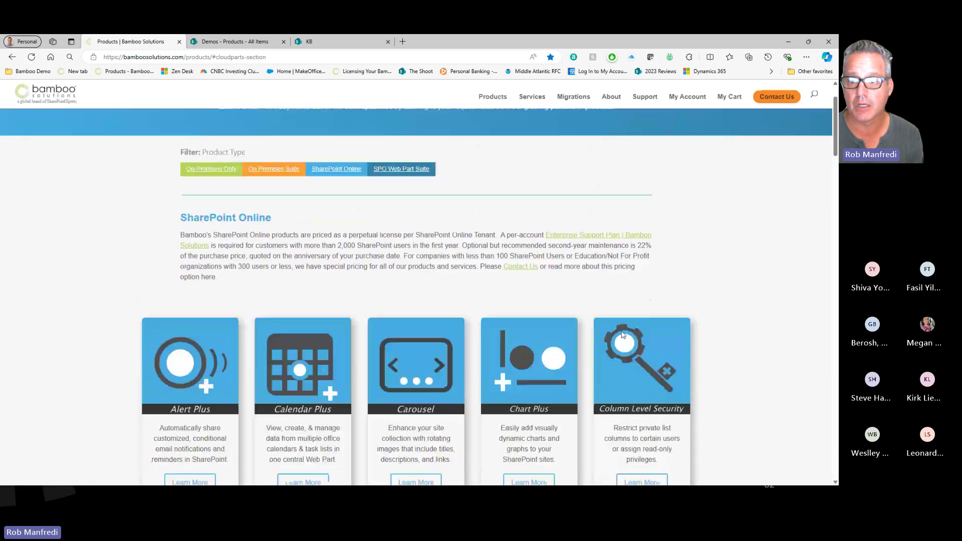
scroll(711, 354, down, 5)
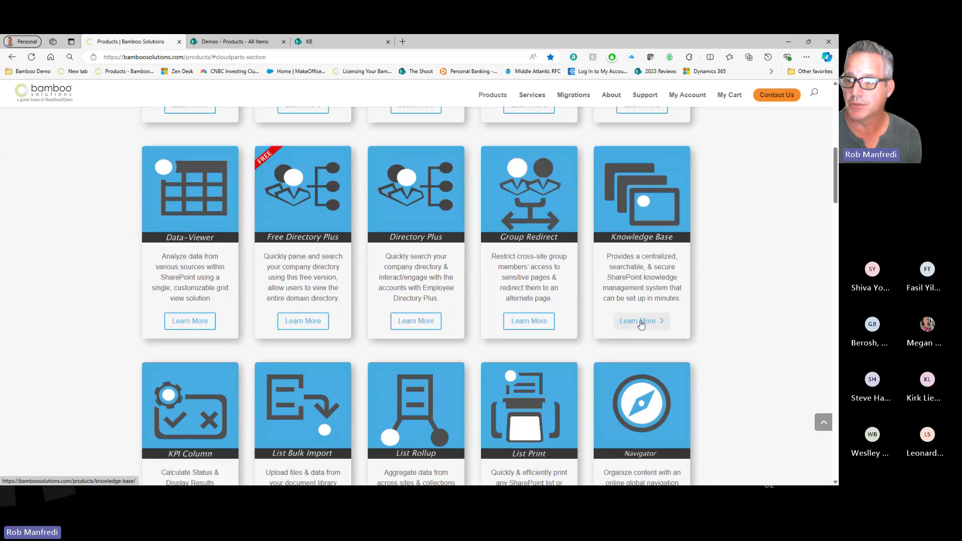
click(641, 325)
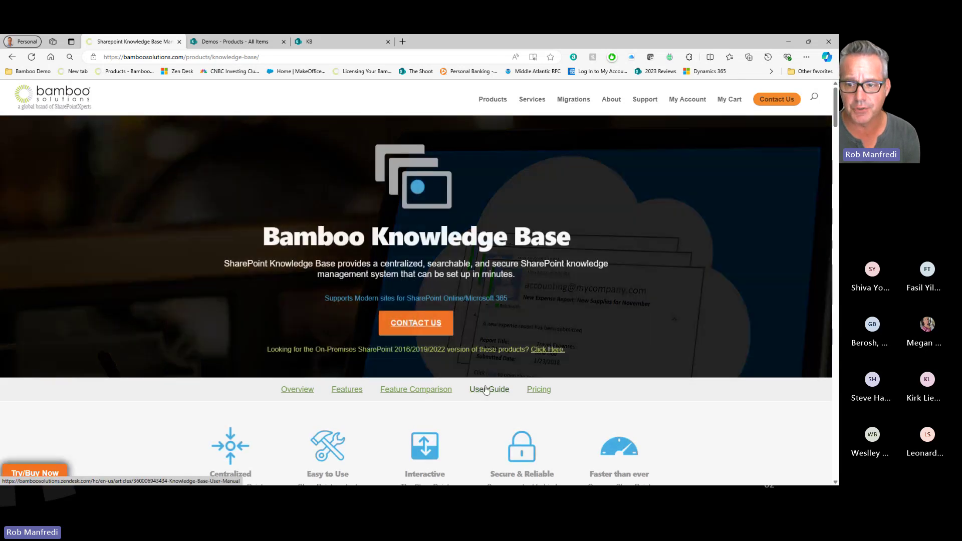
- Review the Knowledge Base page's key features and feature table down to the Office 365 price, and highlight that price
scroll(639, 329, down, 9)
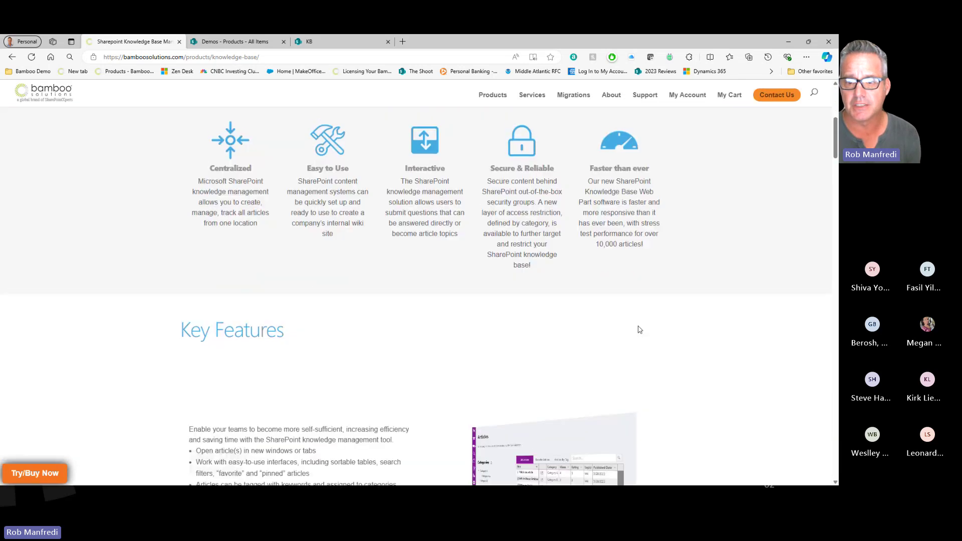
scroll(480, 299, down, 10)
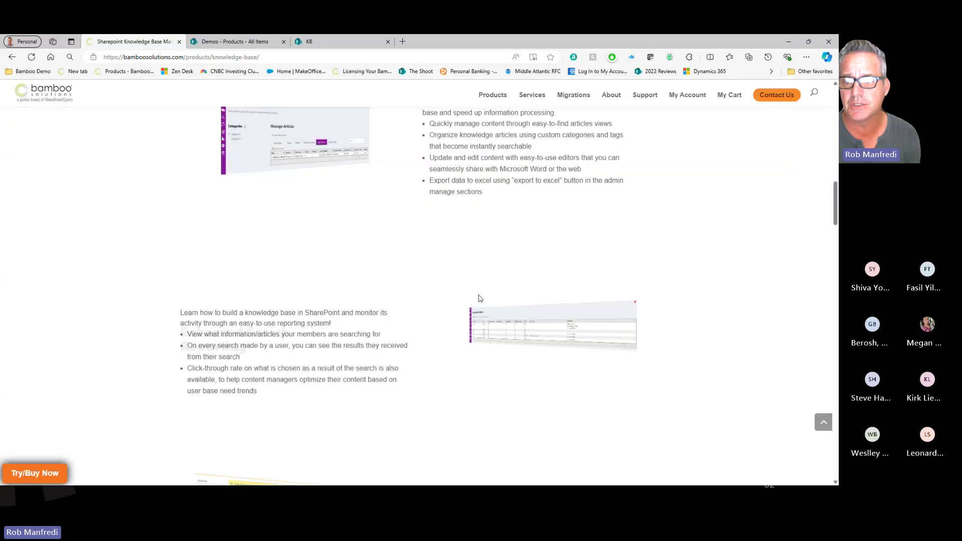
scroll(479, 299, down, 10)
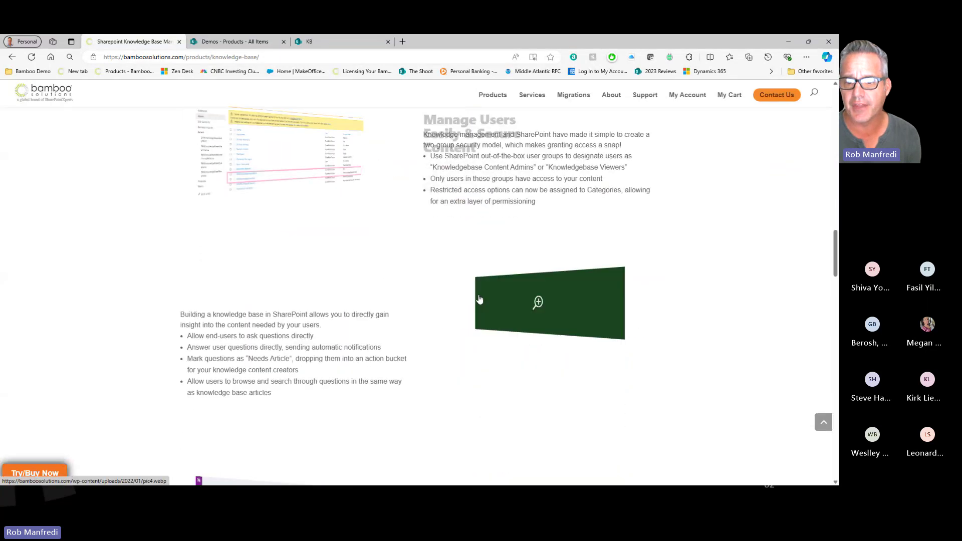
scroll(480, 299, down, 10)
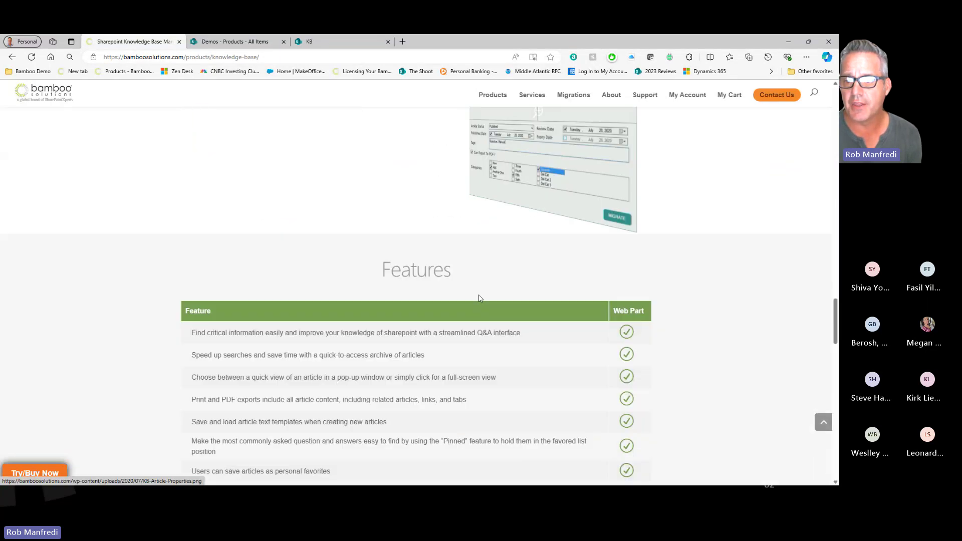
scroll(479, 298, down, 6)
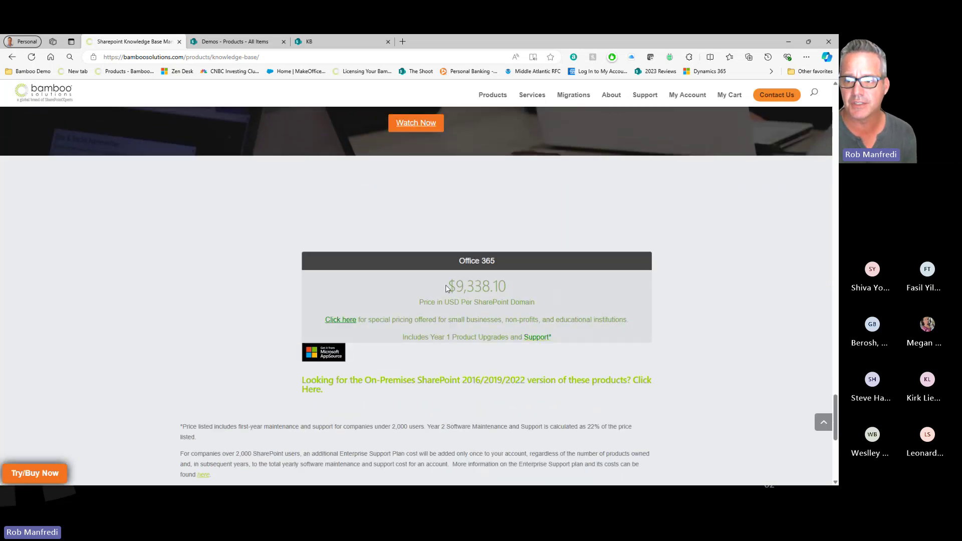
drag(521, 289, 449, 286)
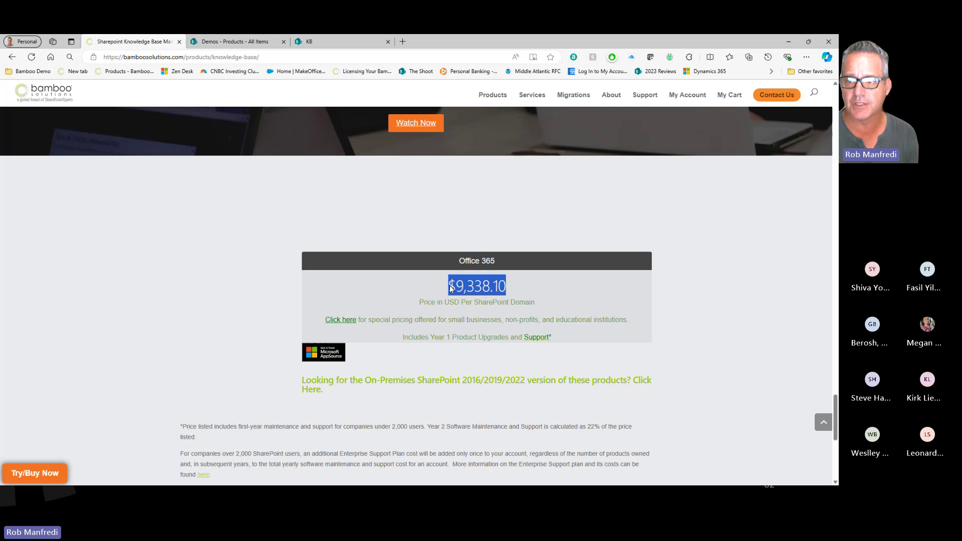
click(578, 301)
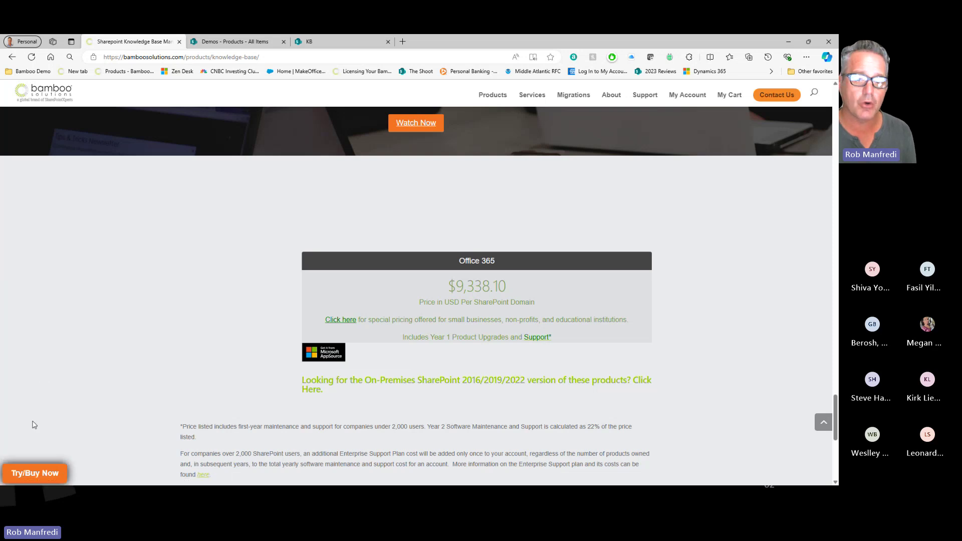
- Look at the Knowledge Base trial and purchase options, including the SharePoint version choices, and close the offer window
click(22, 474)
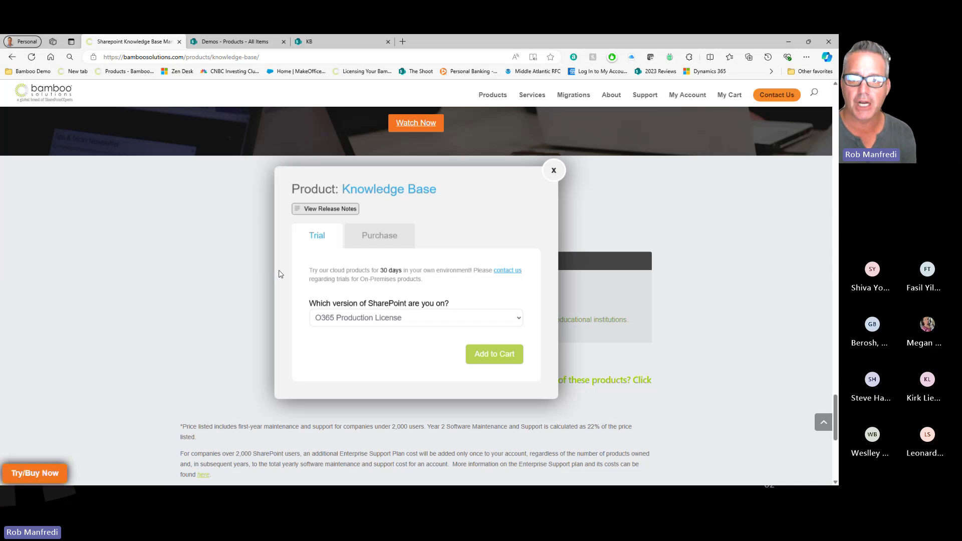
click(370, 236)
click(311, 219)
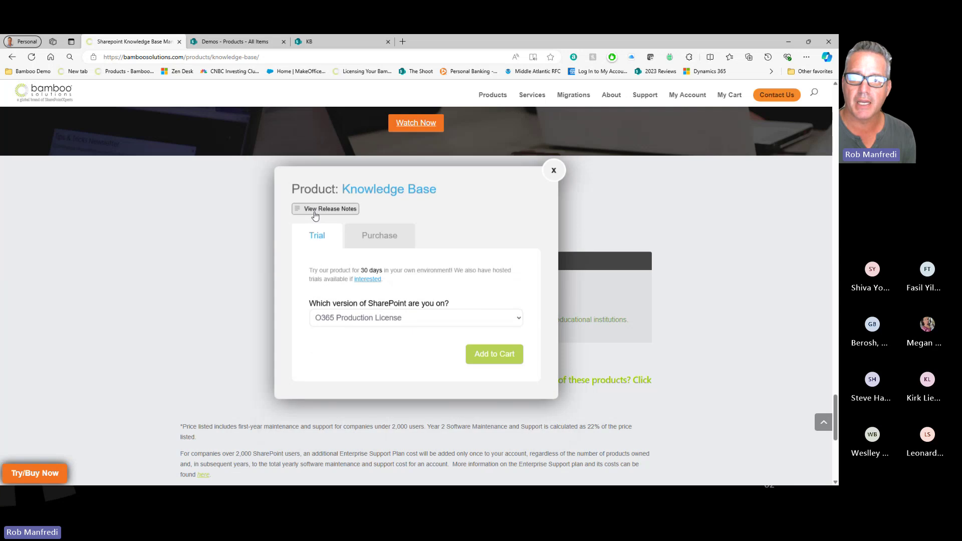
click(380, 320)
click(380, 320)
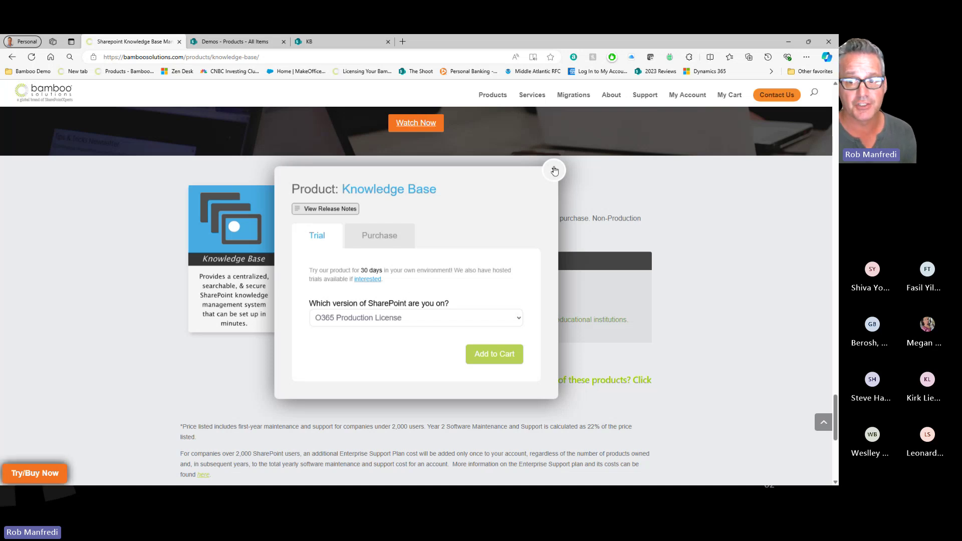
click(586, 197)
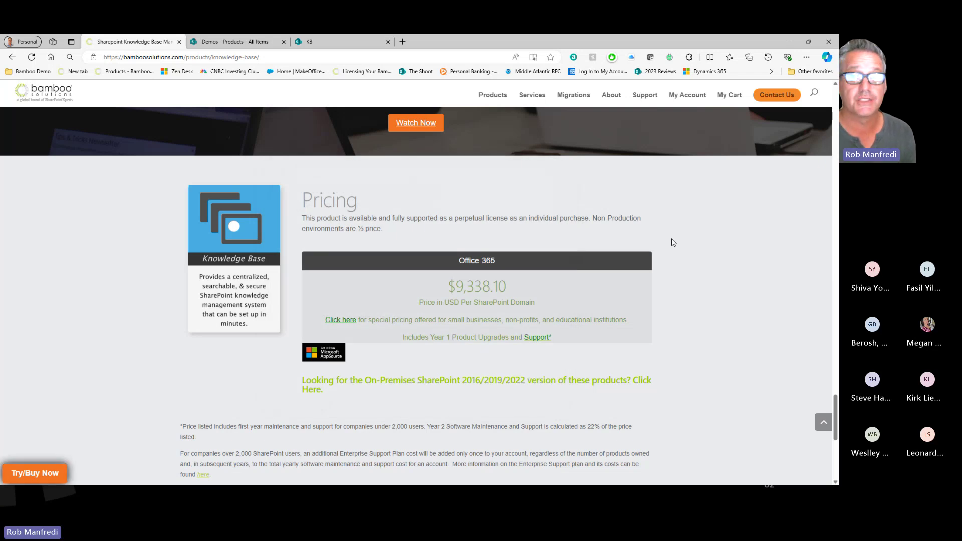
- Switch to the KB page on the SharePoint Demos site, reload it and look through the full article list
click(328, 44)
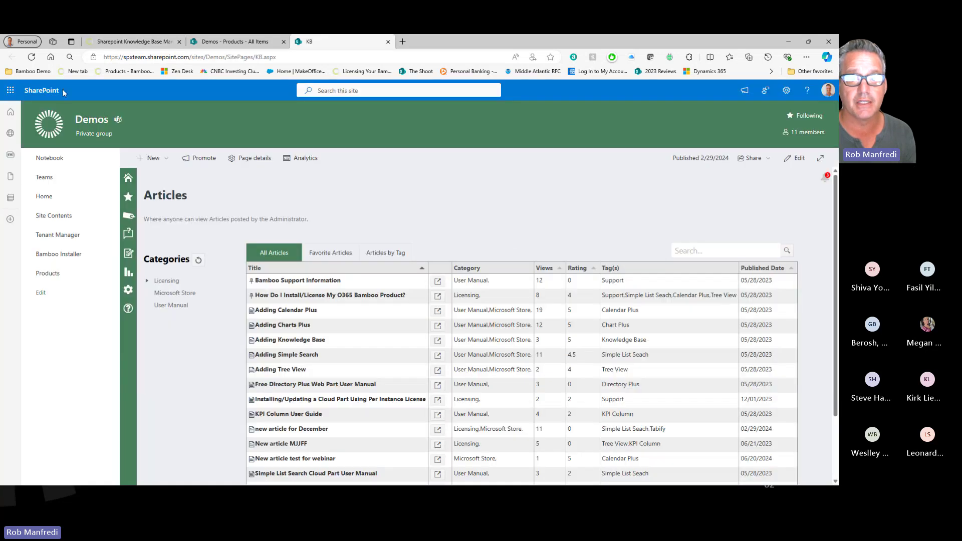
click(31, 58)
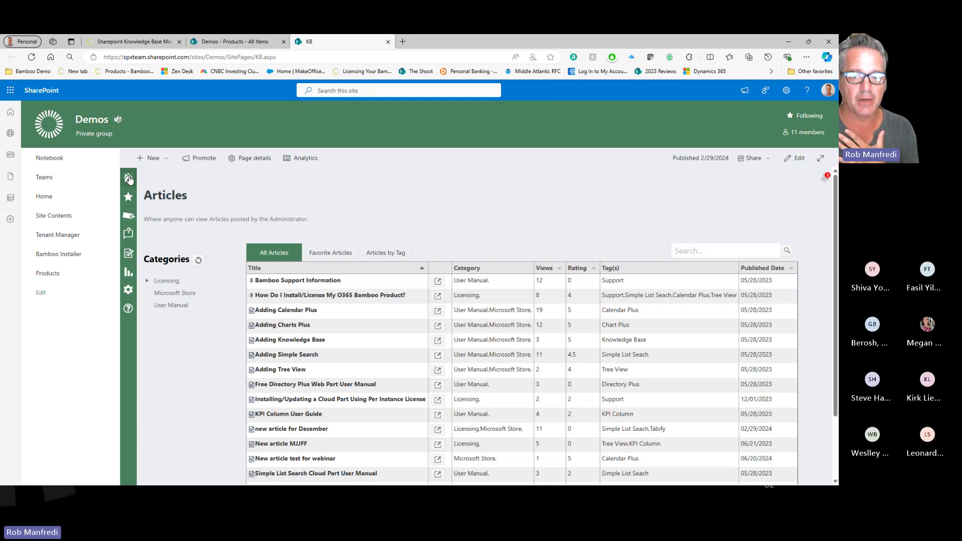
mouse_move(129, 255)
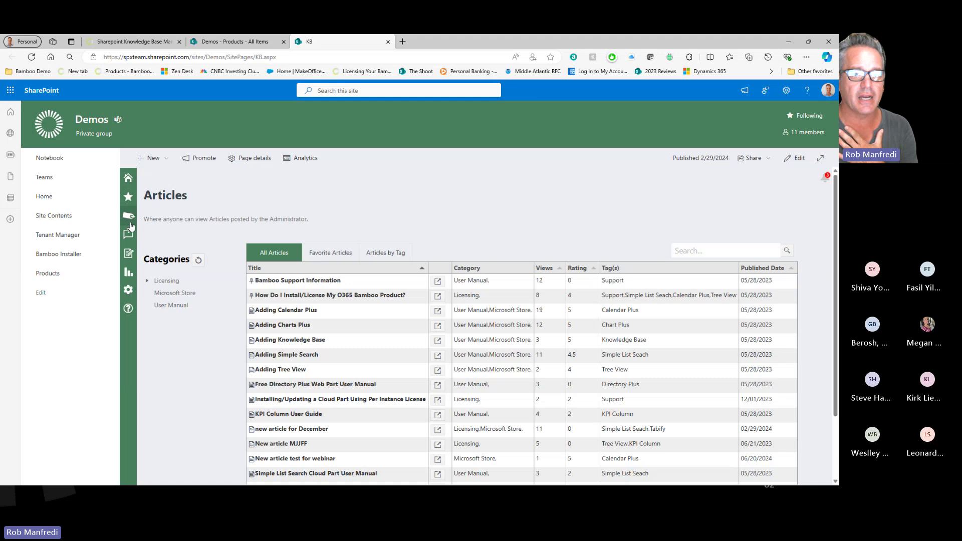
mouse_move(128, 234)
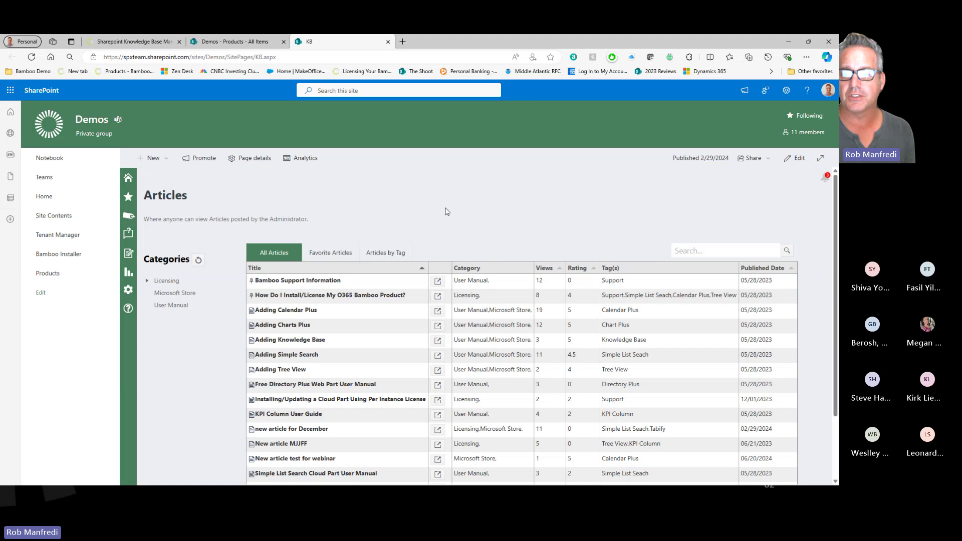
scroll(446, 211, down, 2)
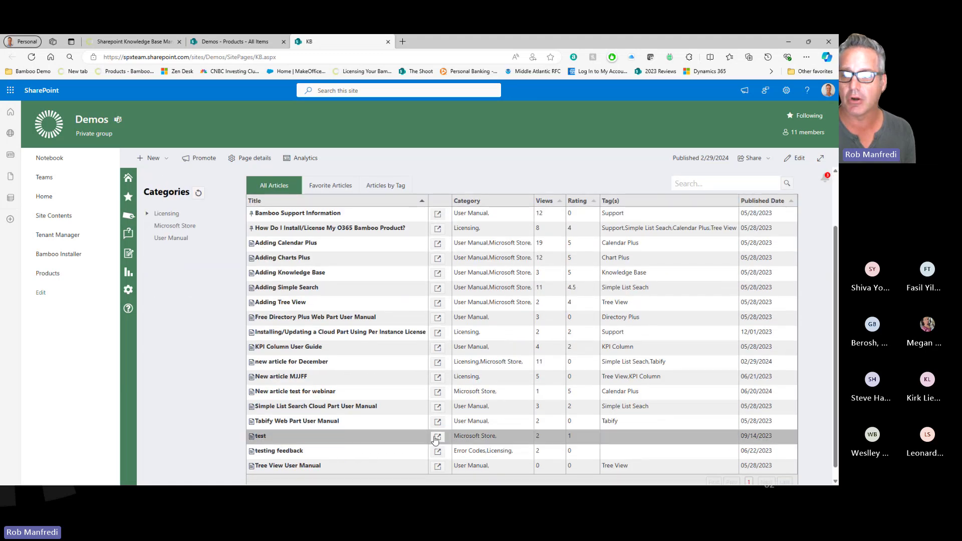
scroll(461, 277, down, 1)
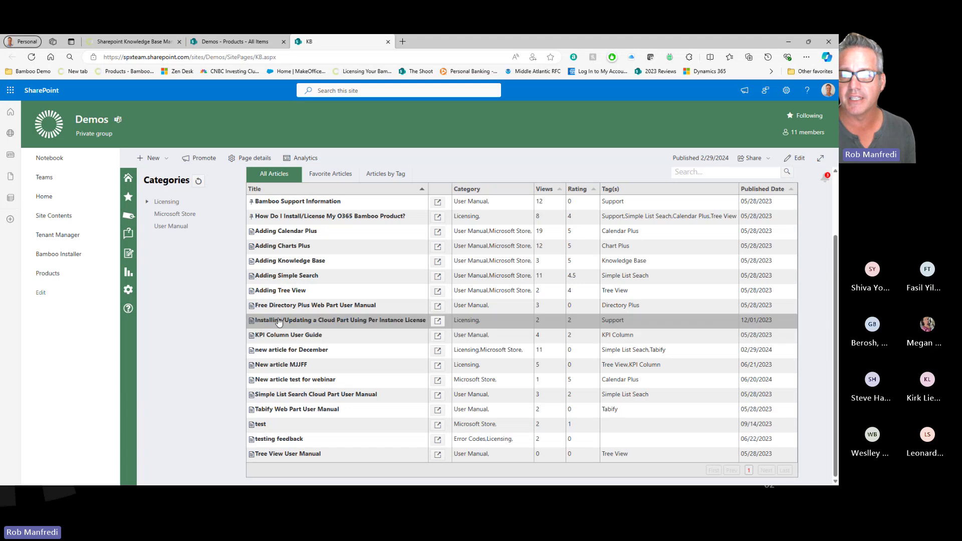
scroll(295, 324, up, 2)
scroll(296, 323, down, 1)
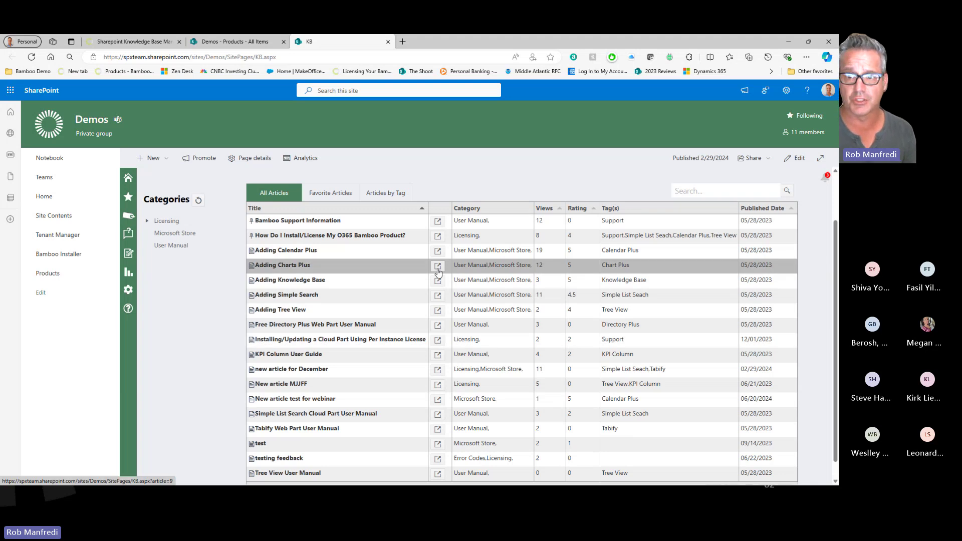
- View the articles by tag and the favorite articles with a wider Title column, and return to all articles
click(385, 193)
click(286, 193)
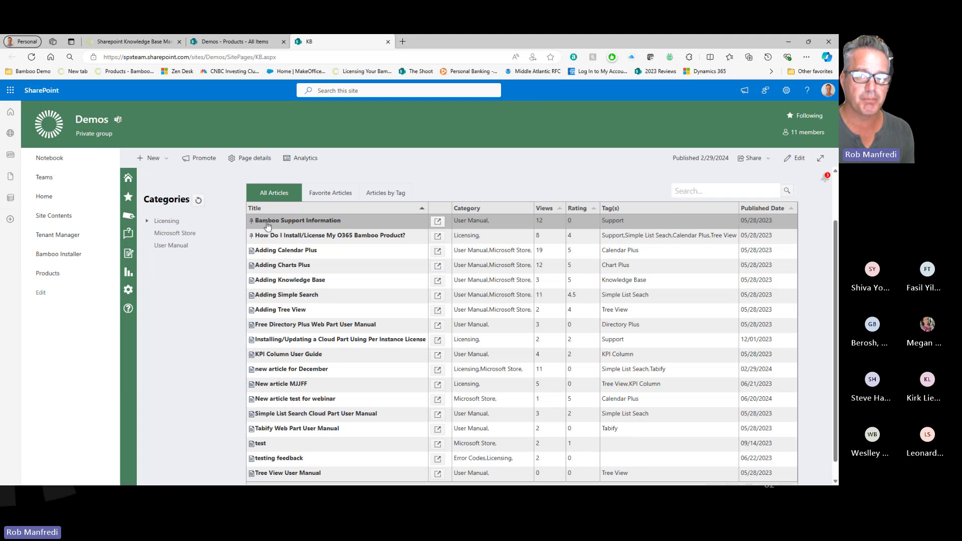
click(331, 193)
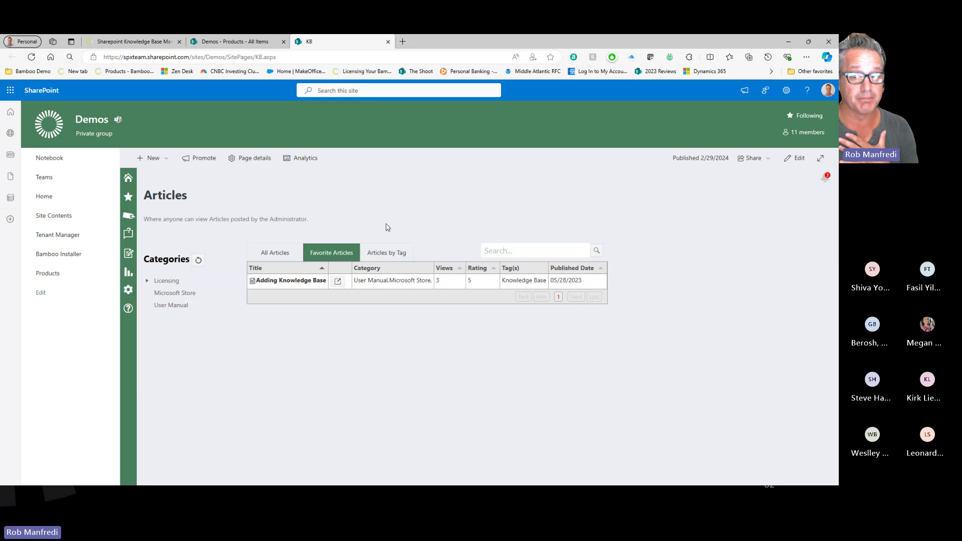
drag(329, 267, 375, 268)
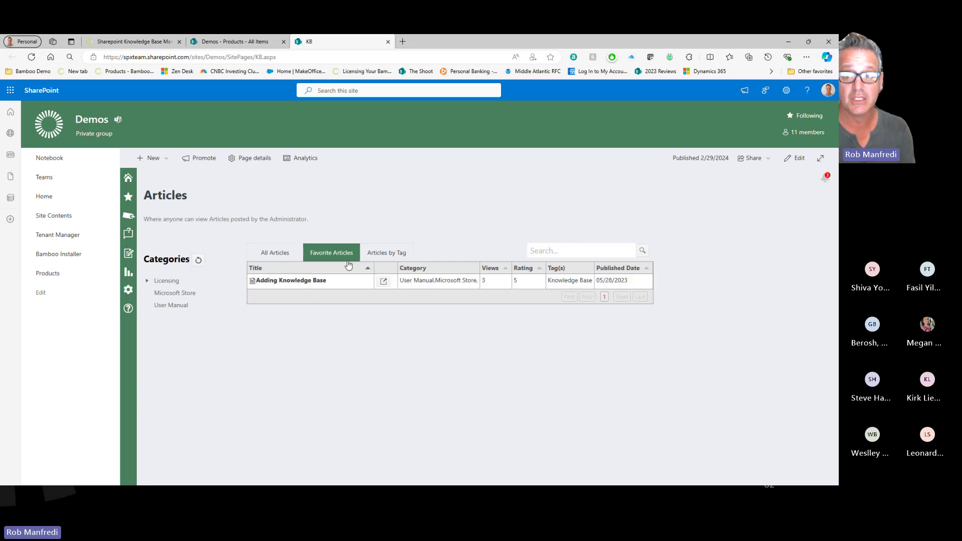
click(284, 256)
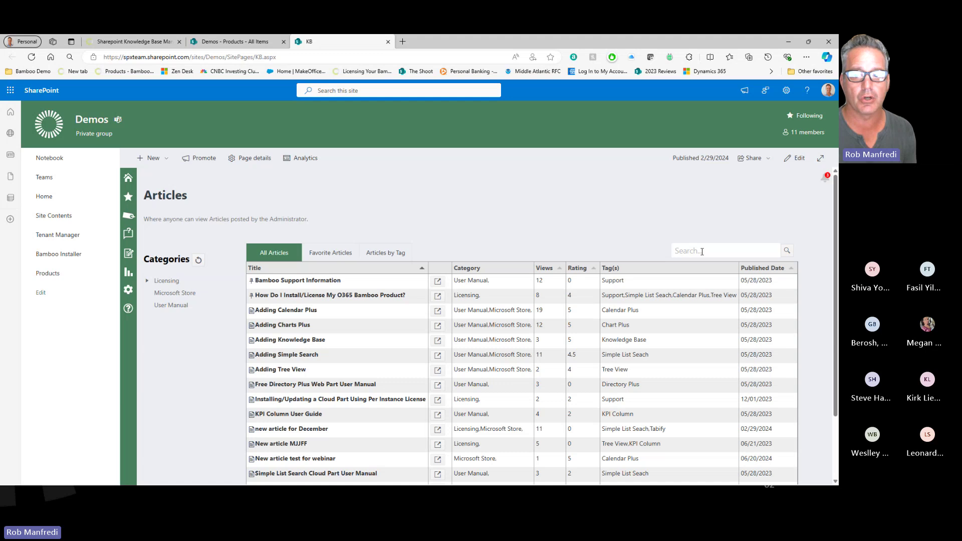
- Expand the Licensing category, filter the articles by Microsoft Store, User Manual and Licensing in turn, and reset the category filter
scroll(504, 221, down, 2)
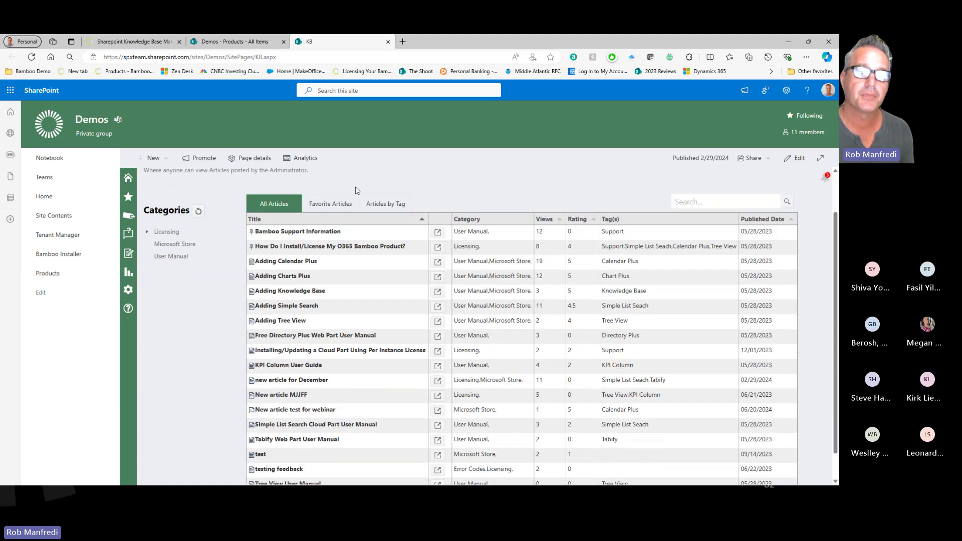
click(147, 233)
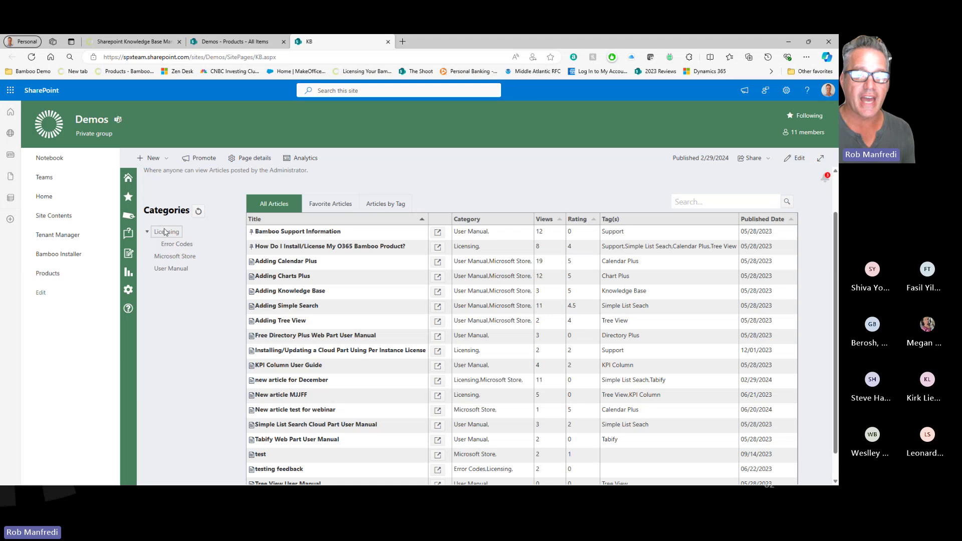
click(173, 256)
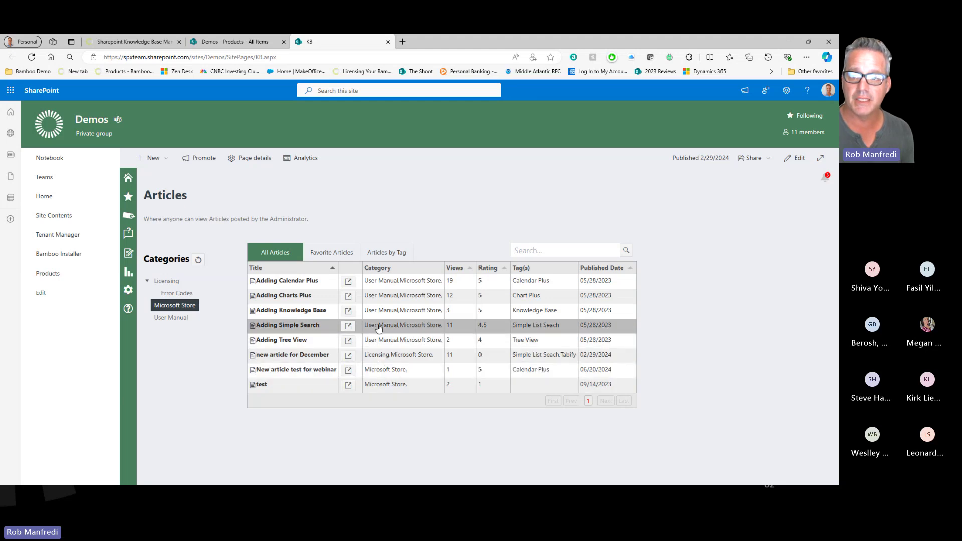
click(170, 319)
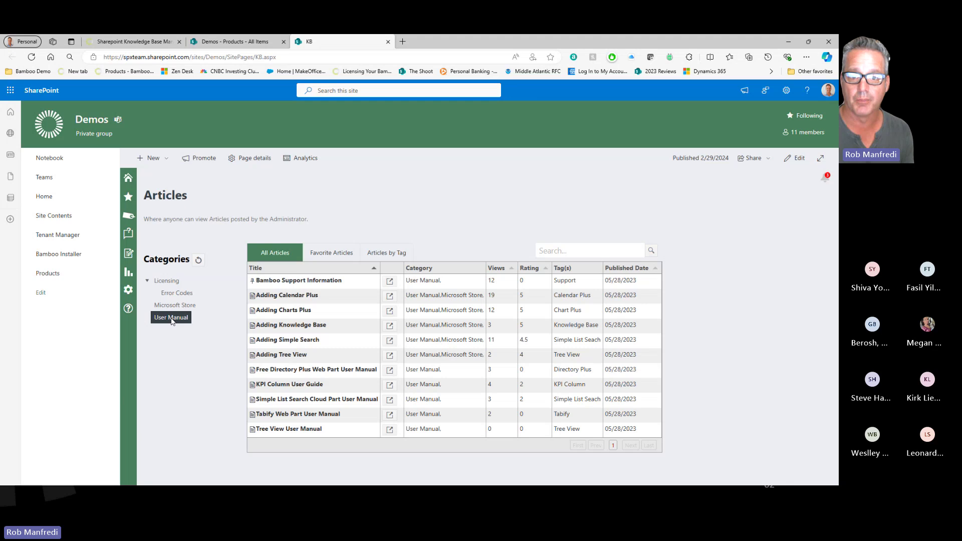
click(166, 282)
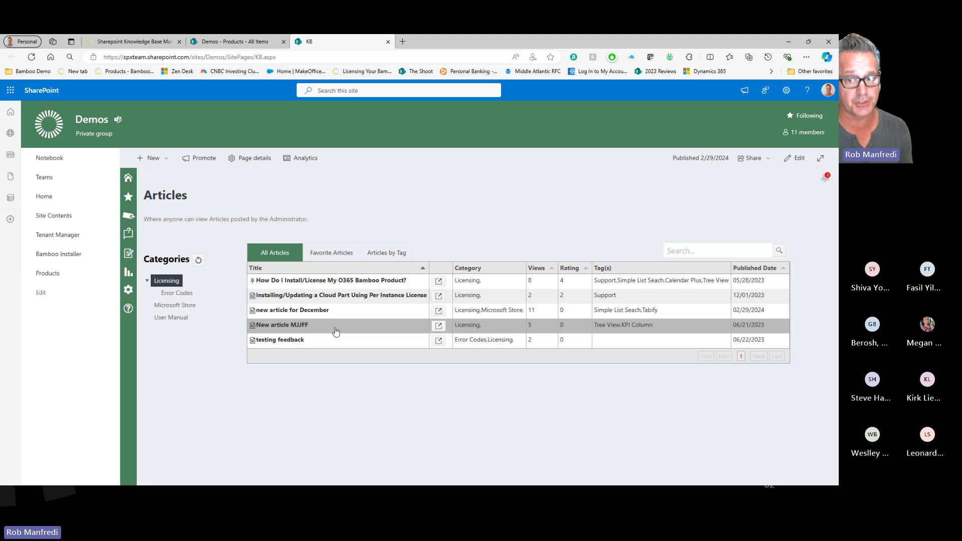
click(199, 261)
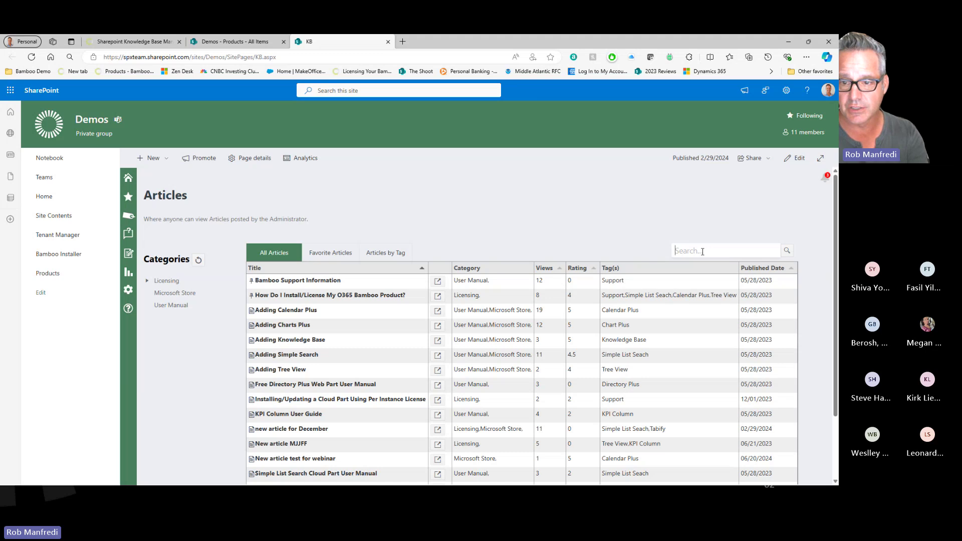
- Search the articles for "Calendar" and restrict the results to the Licensing category
text(Cale)
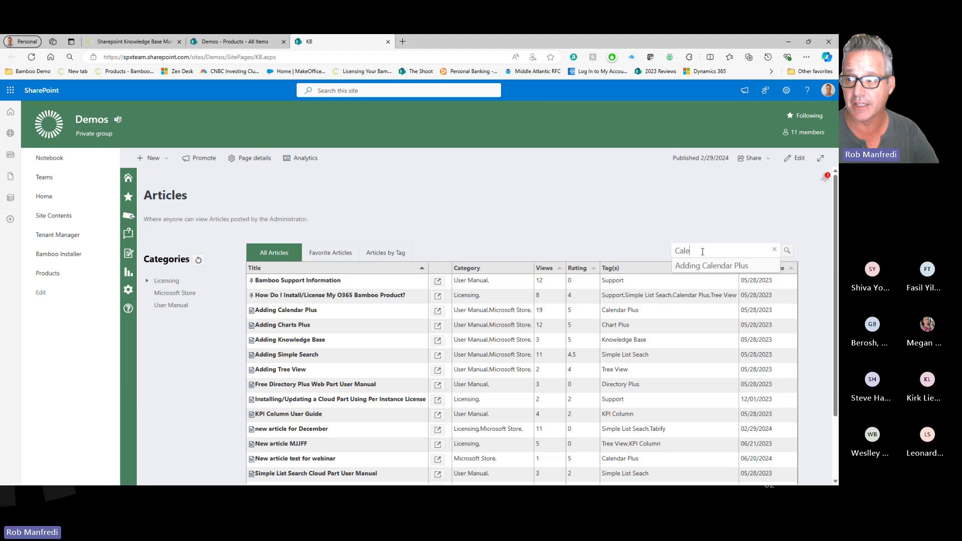
text(ndar)
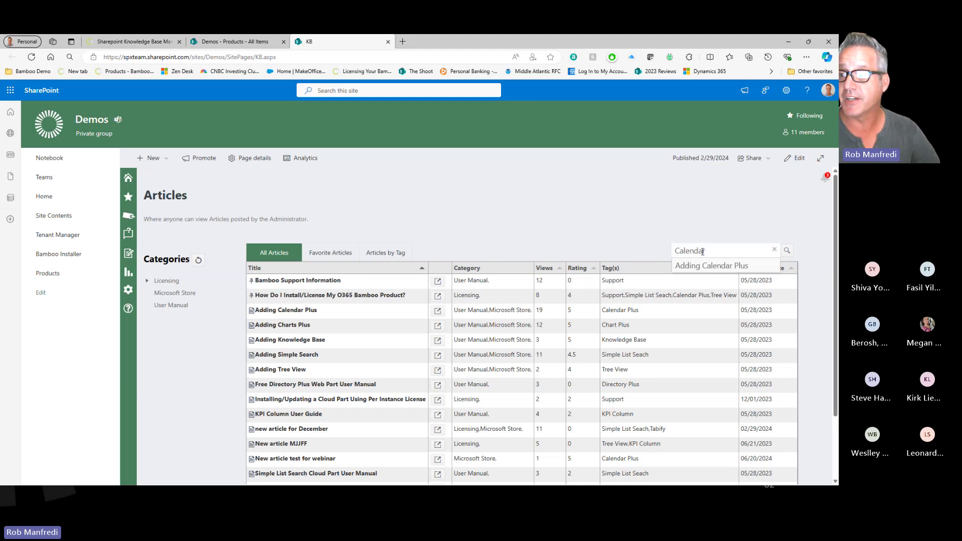
key(Return)
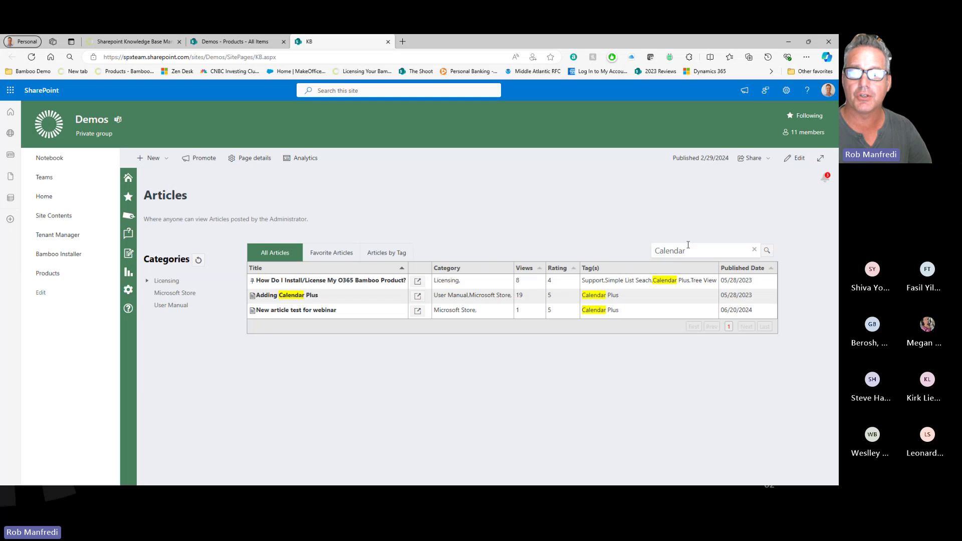
click(167, 281)
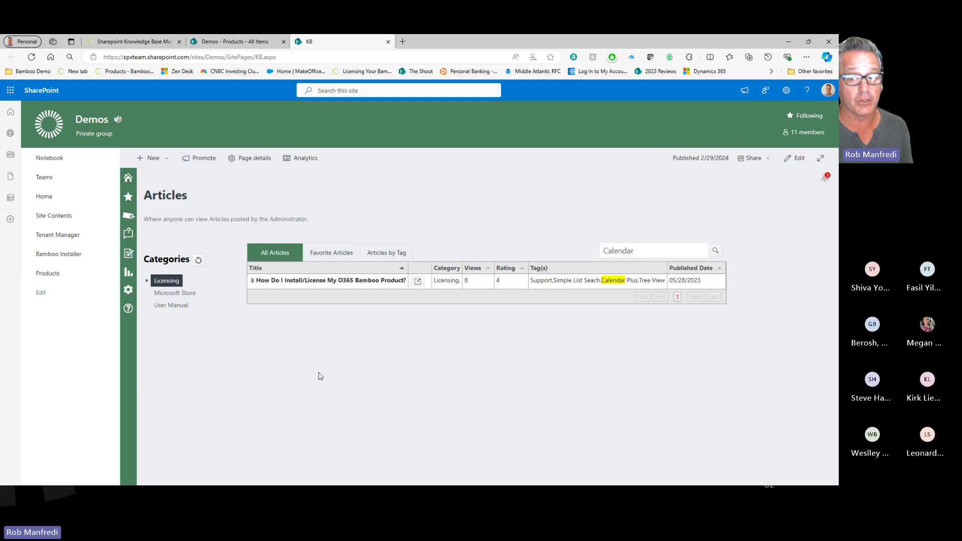
- Open the article "How Do I Install/License My O365 Bamboo Product?" and look through it down to its external resource, attachments and feedback sections
click(310, 281)
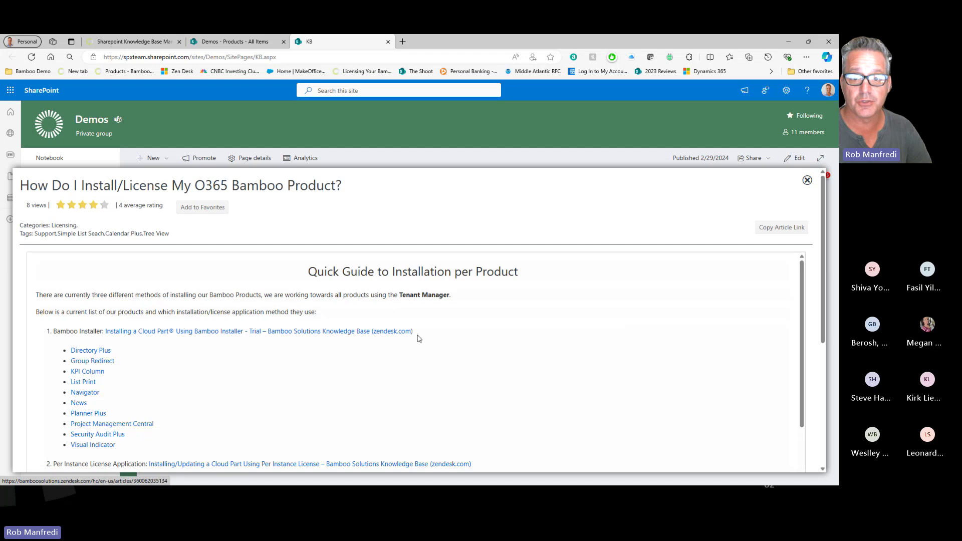
scroll(531, 335, down, 3)
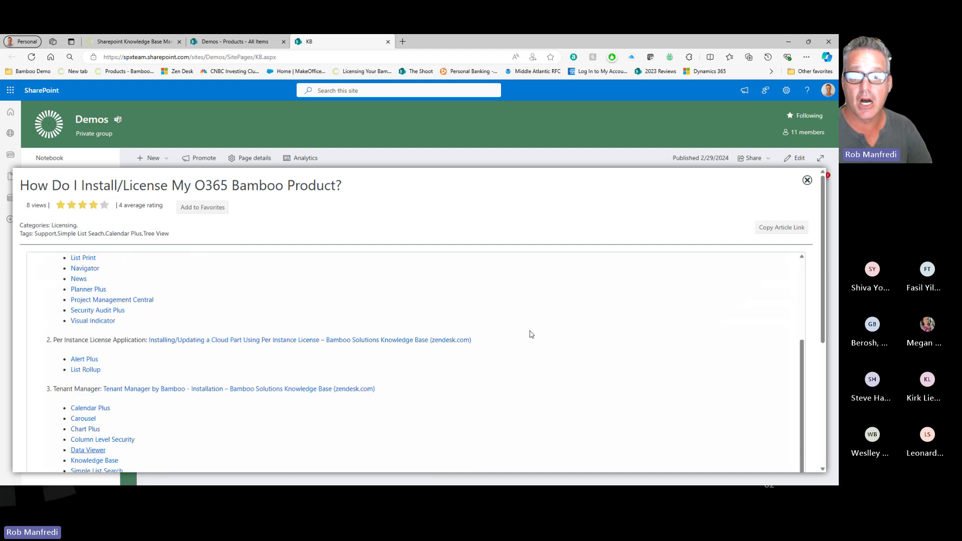
scroll(531, 334, down, 1)
scroll(531, 334, down, 1)
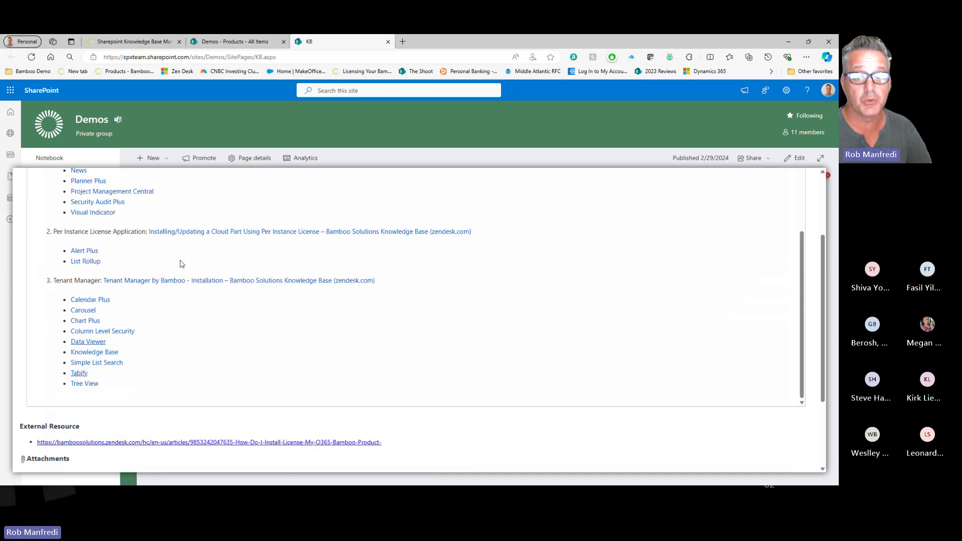
scroll(454, 307, down, 1)
scroll(453, 307, up, 5)
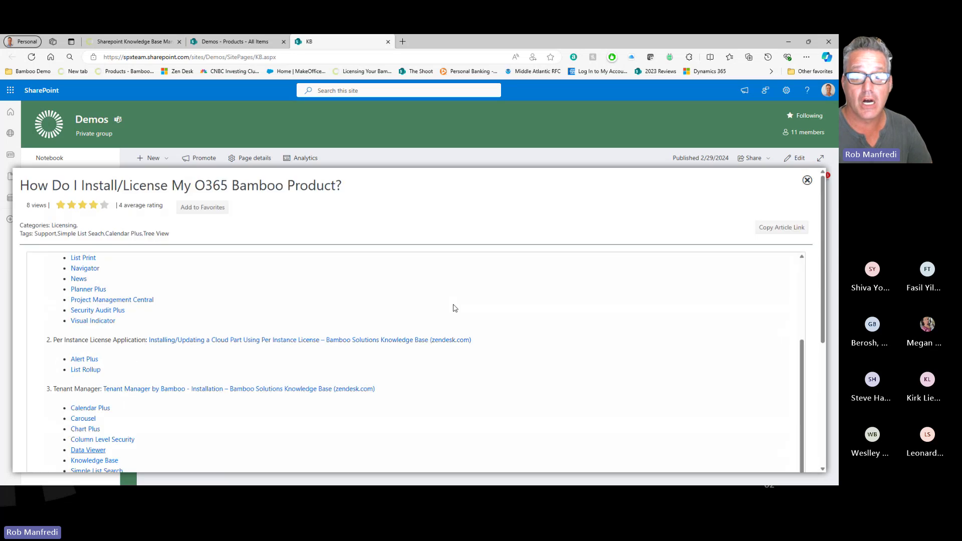
scroll(442, 349, up, 2)
scroll(467, 346, down, 2)
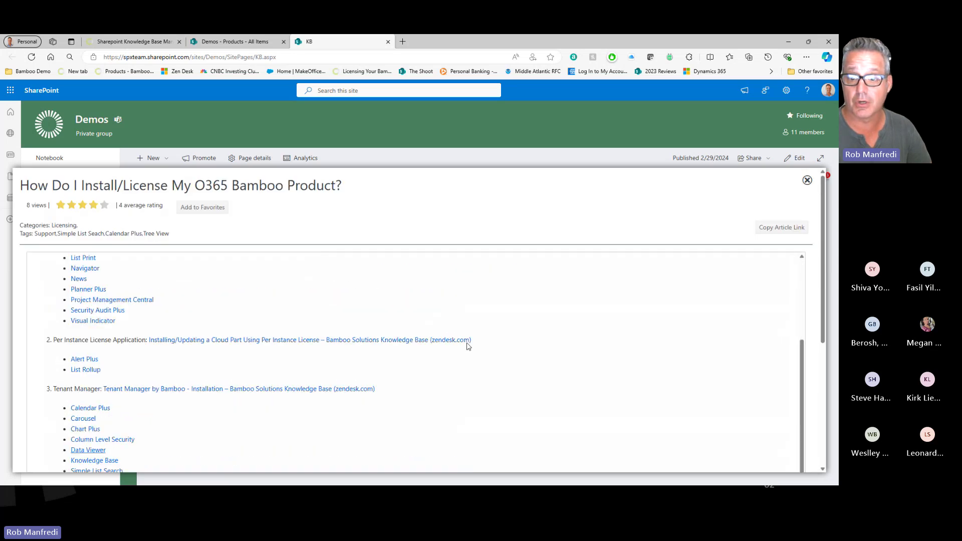
scroll(466, 345, down, 5)
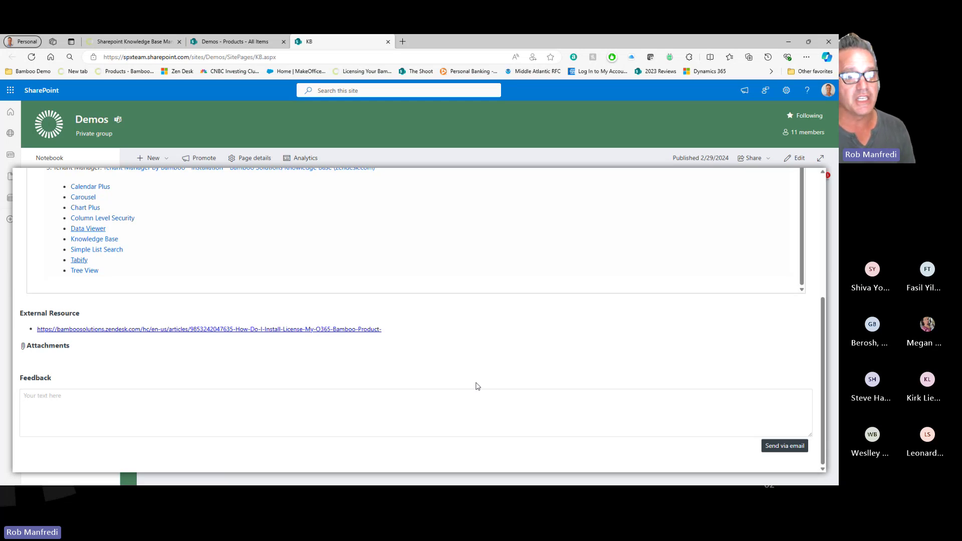
- Send the article feedback "I also found this item very helpful when troubleshooting - link.." via email and dismiss the confirmation
click(380, 398)
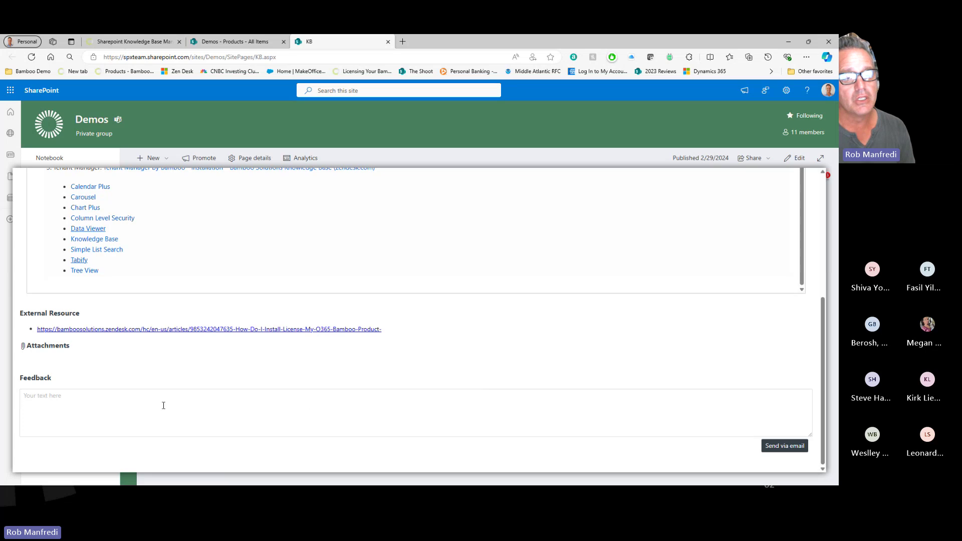
text(I al)
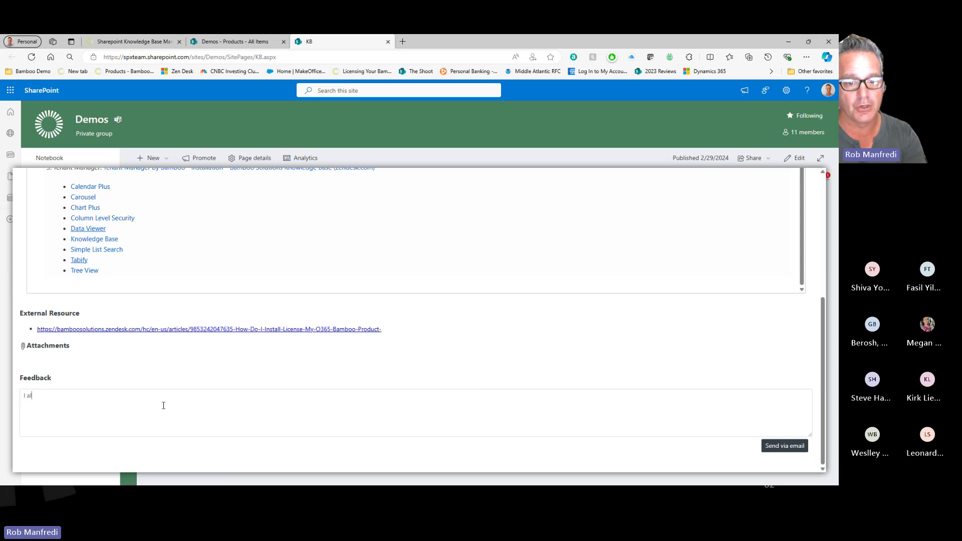
text(so found this )
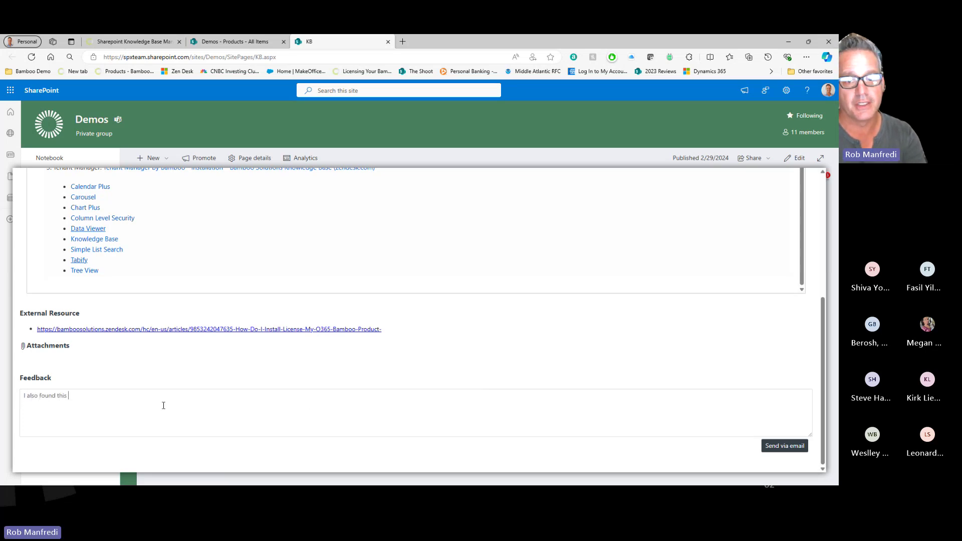
text(item very helpful when )
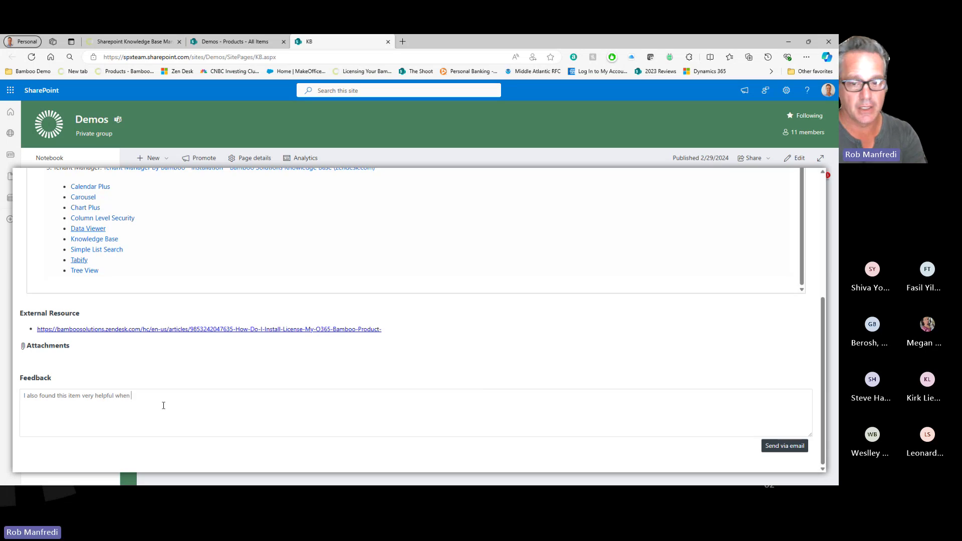
text(troub)
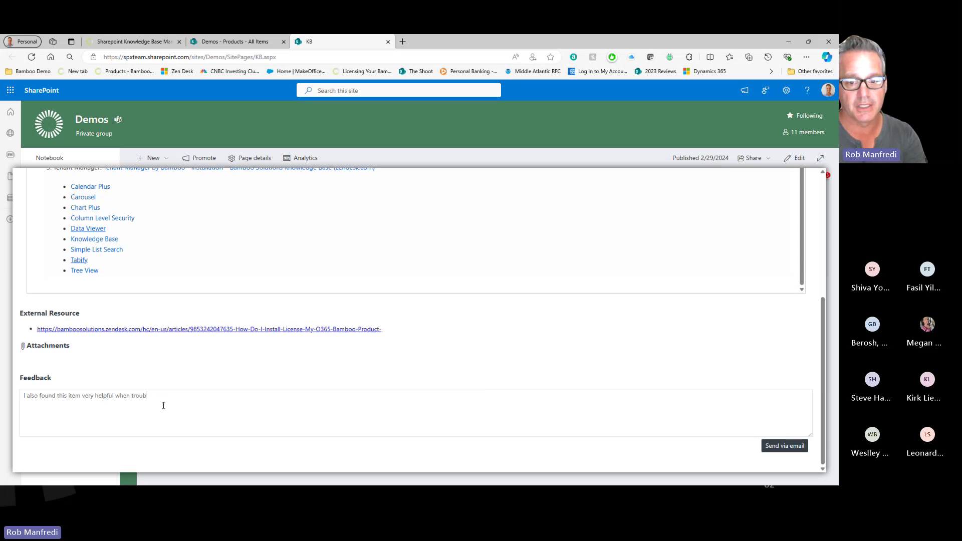
text(leshooting )
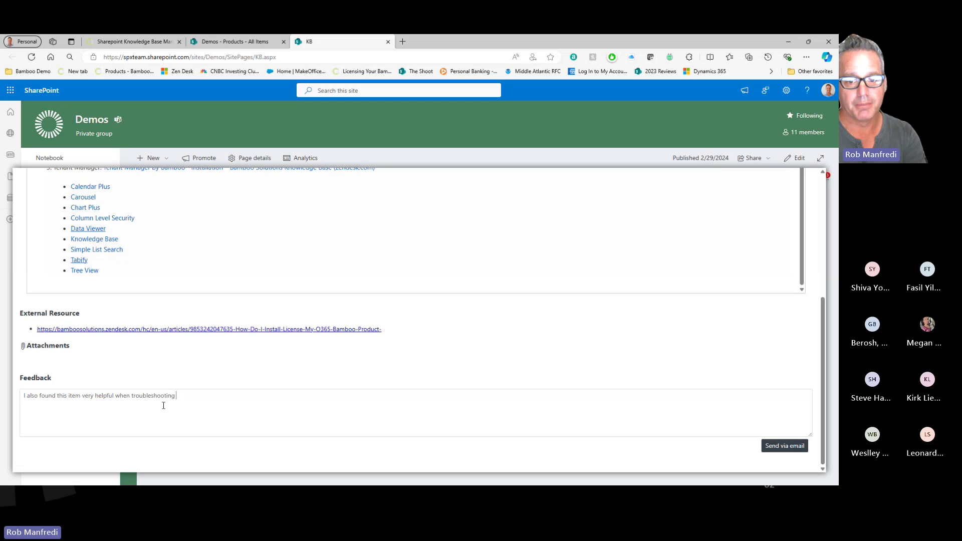
text(- link..)
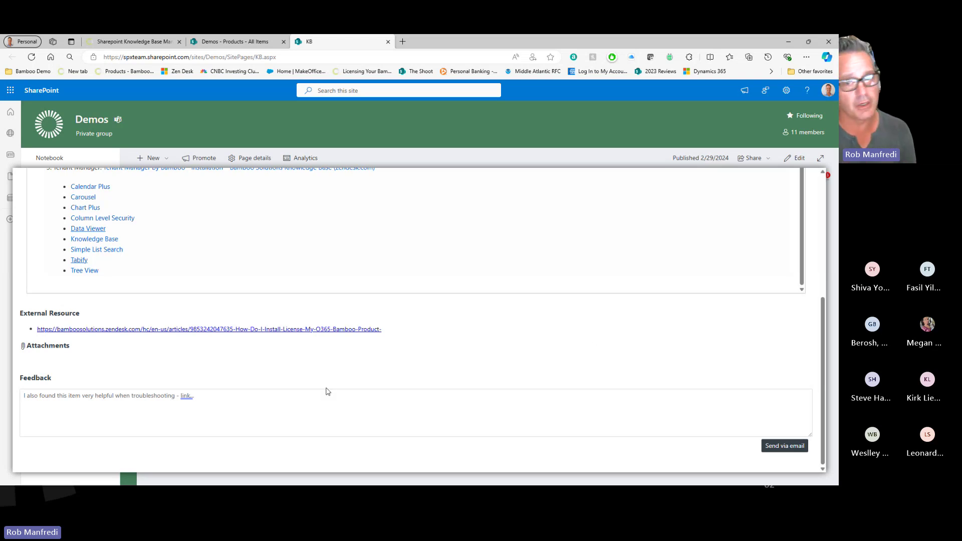
click(785, 446)
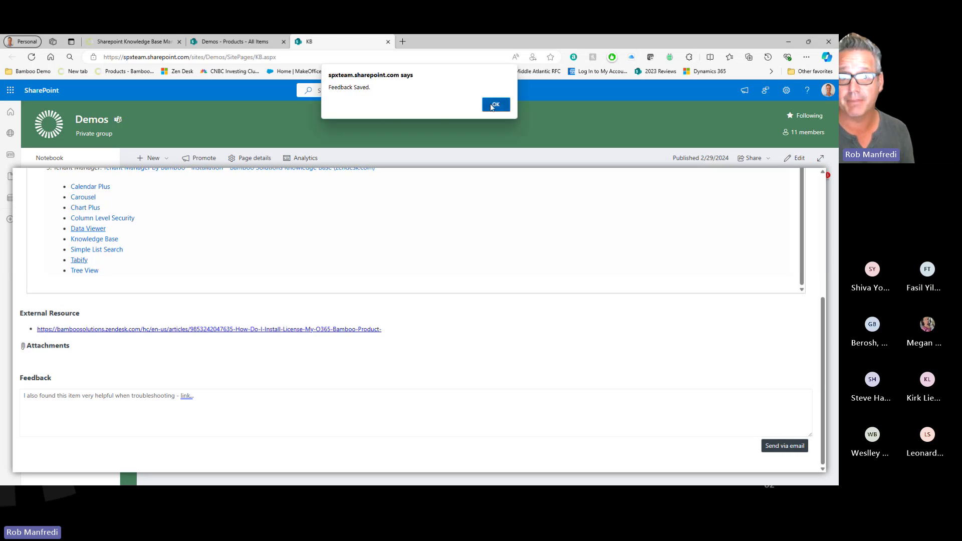
click(495, 104)
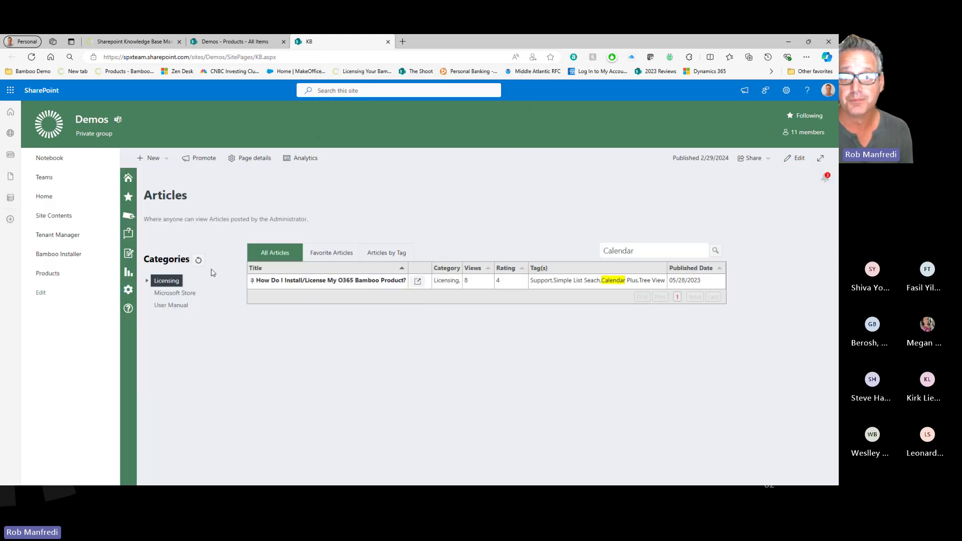
- Reset the category filter to list all articles and sort them by Views in descending order
click(199, 260)
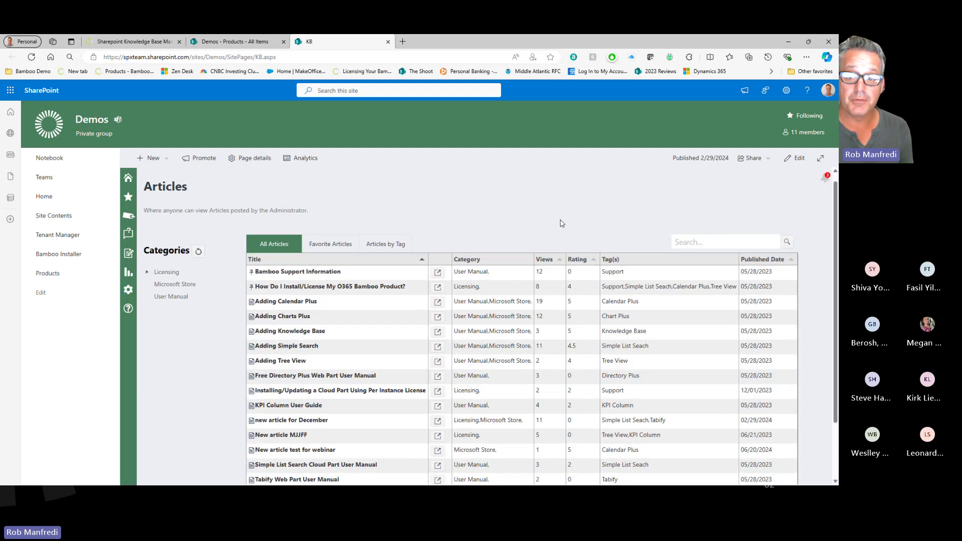
scroll(554, 357, down, 1)
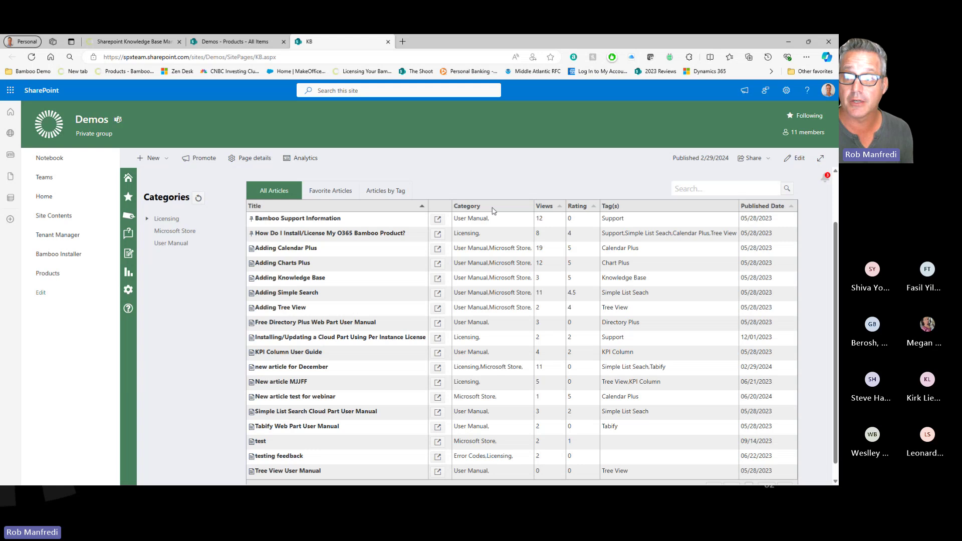
click(559, 210)
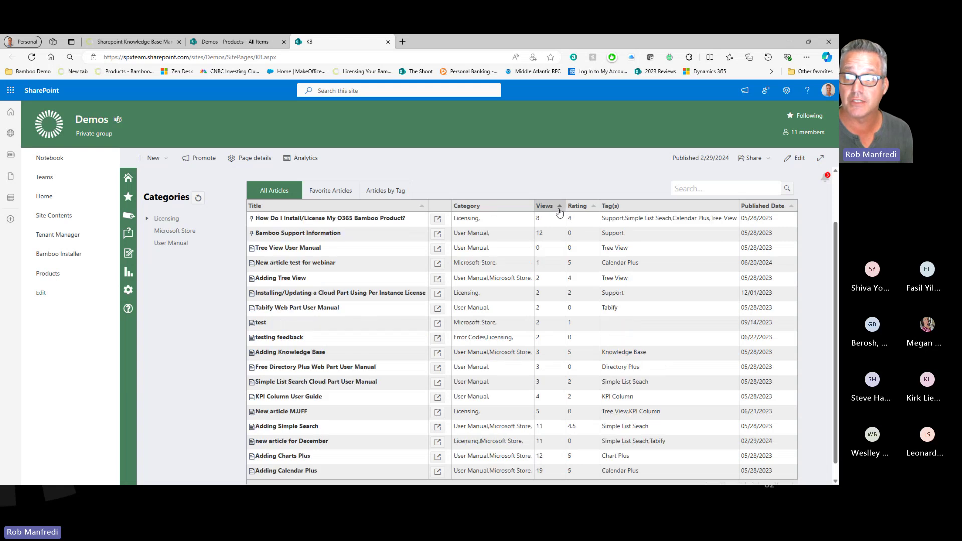
click(559, 209)
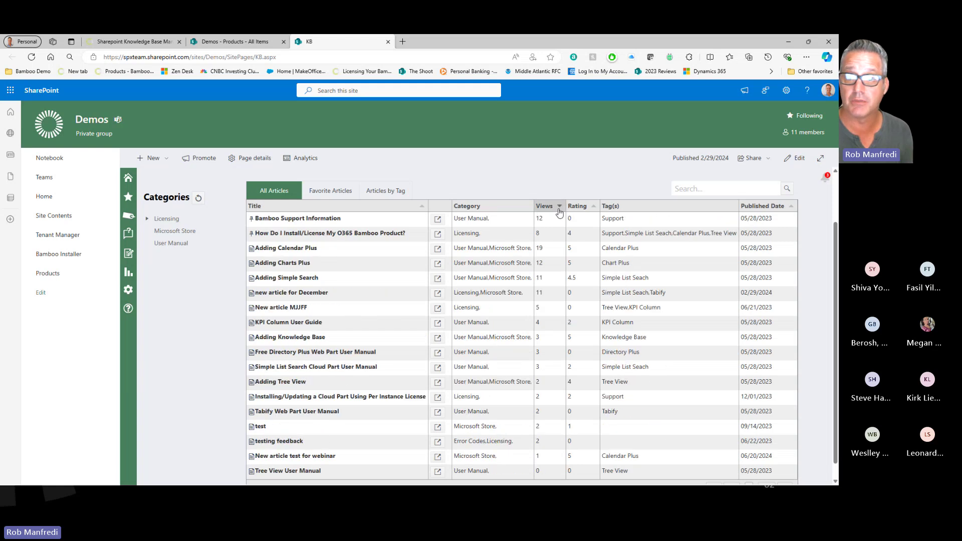
- View the dashboard and the tag cloud, and list the articles tagged "Simple List Seach"
click(129, 199)
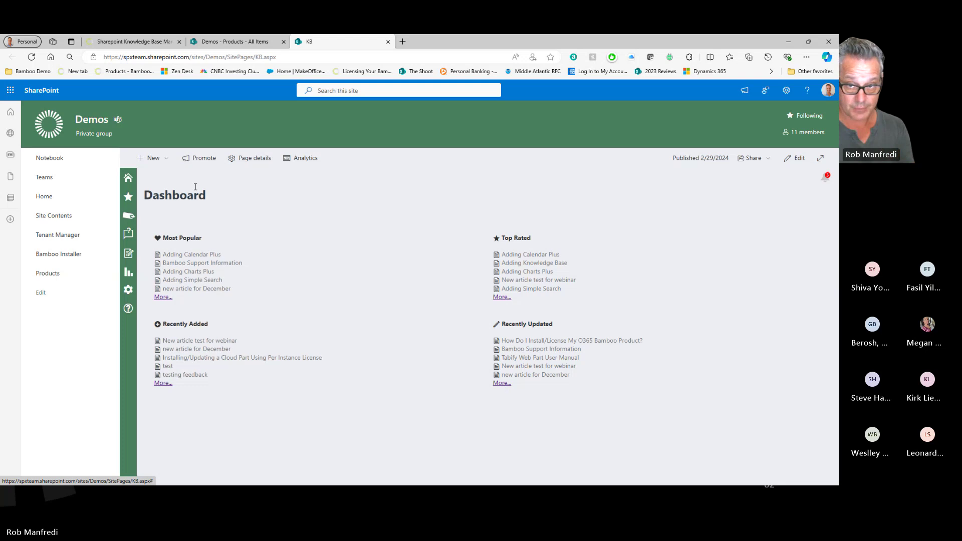
click(127, 217)
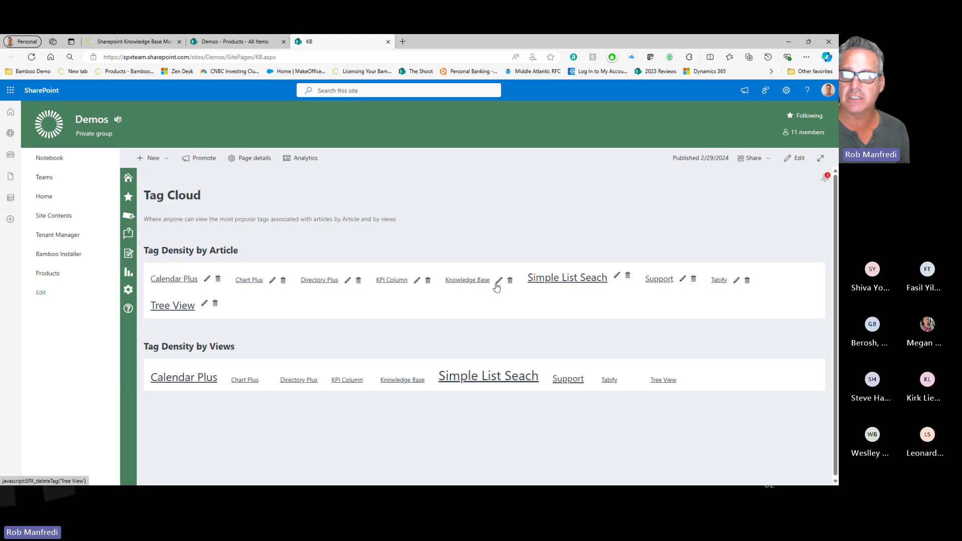
click(562, 280)
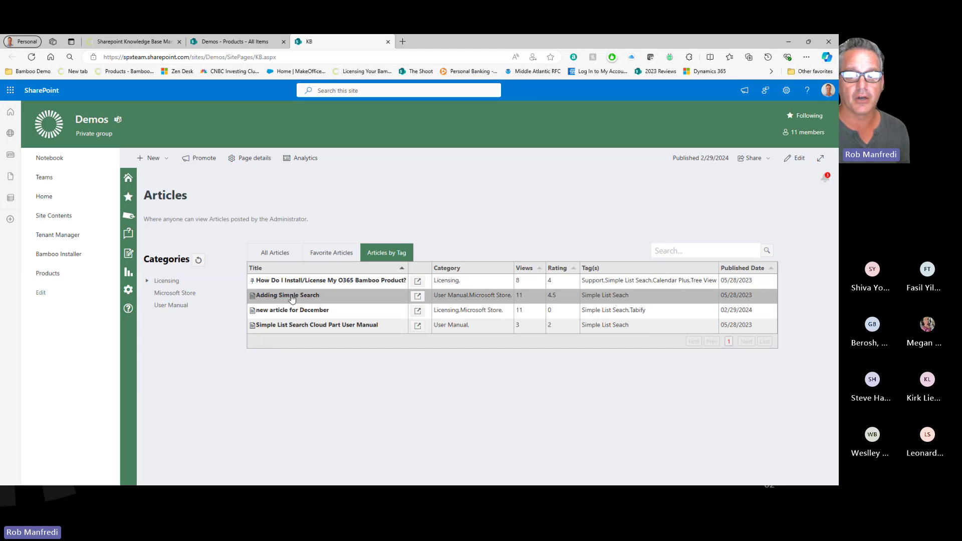
- View all questions with a wider Subject column, check the answered questions and return to all questions
click(127, 180)
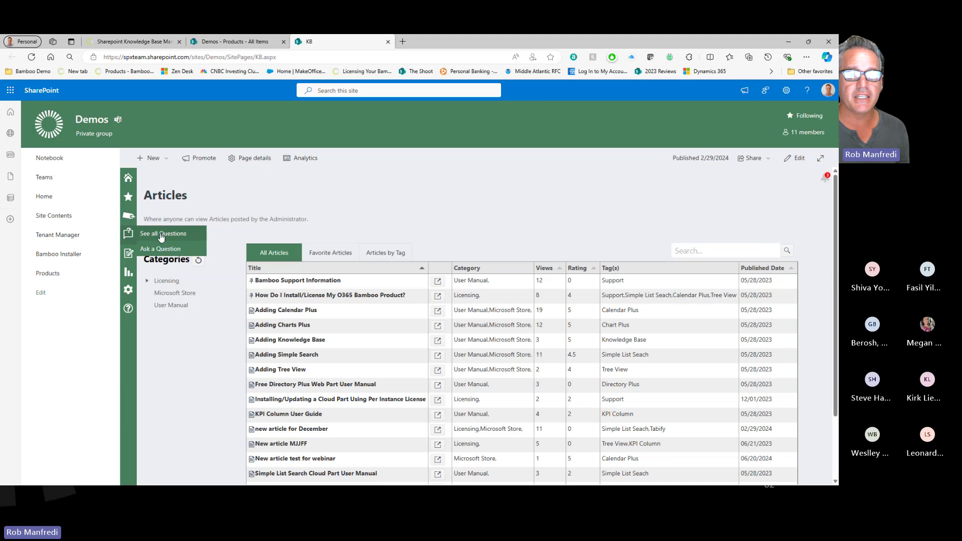
click(143, 234)
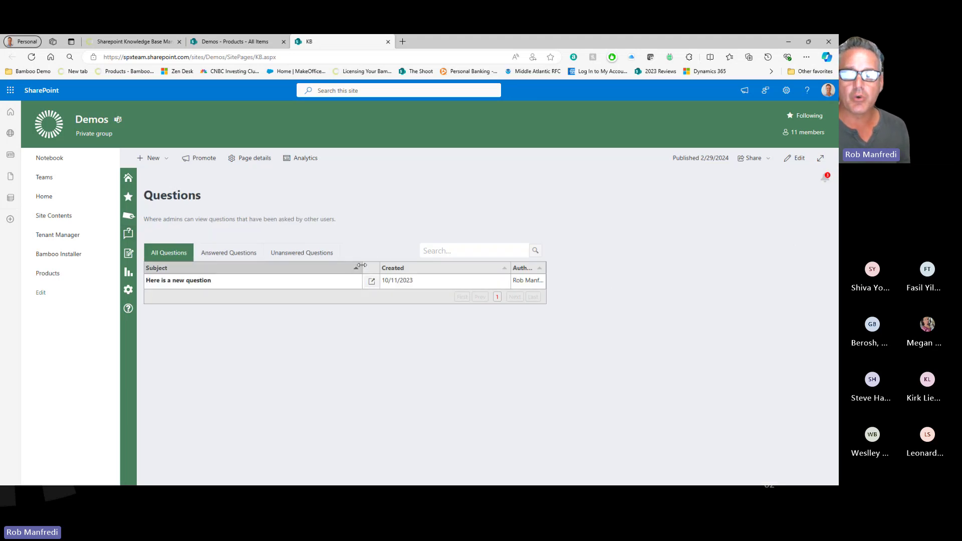
drag(362, 265, 384, 266)
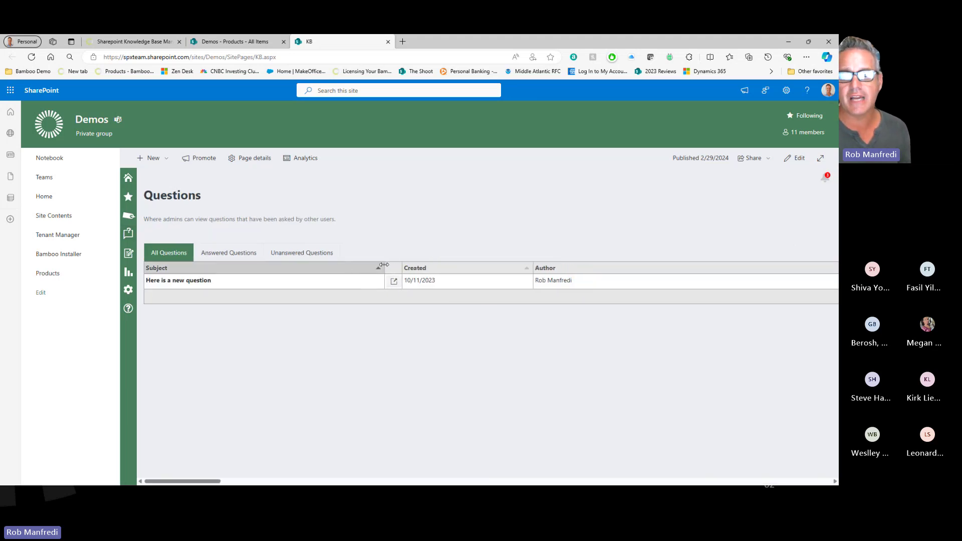
mouse_move(128, 253)
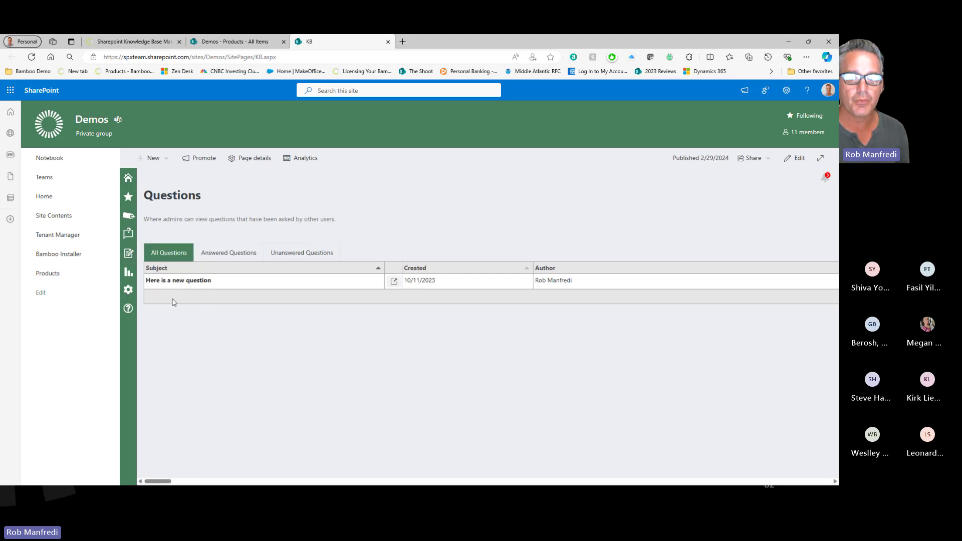
click(229, 252)
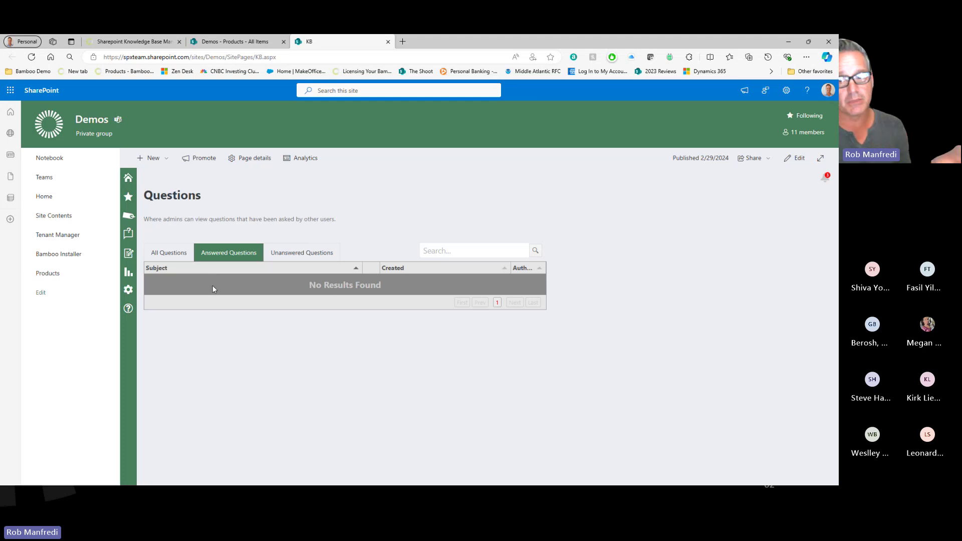
click(471, 247)
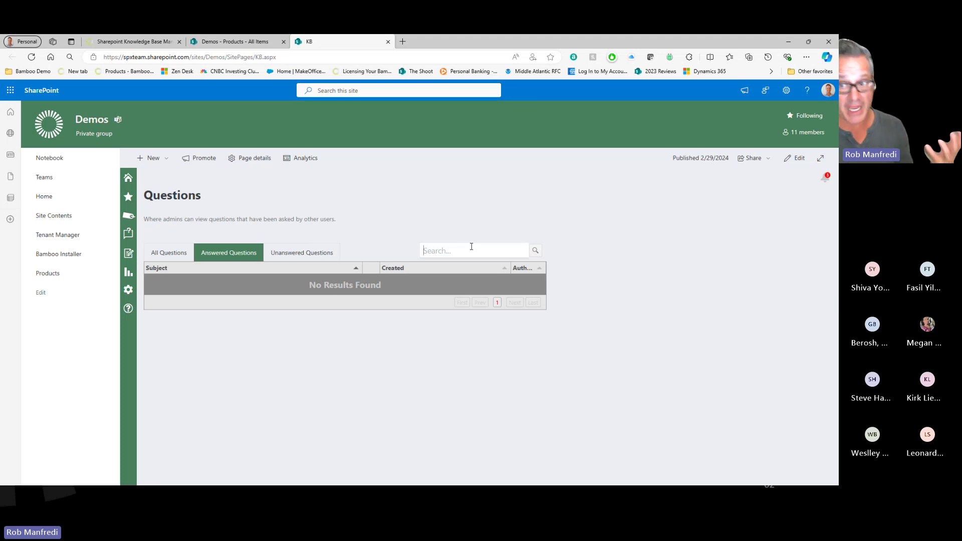
click(169, 253)
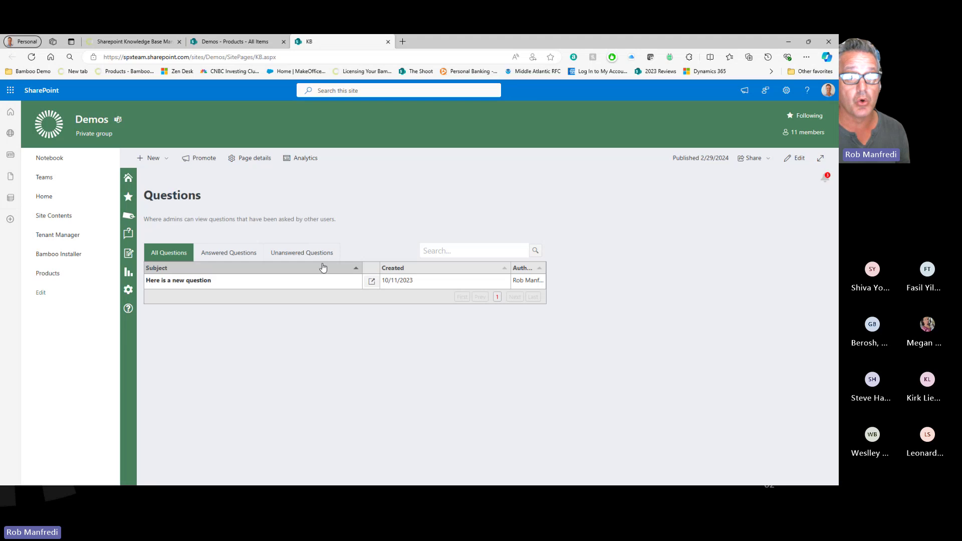
- Check the knowledge base settings, and go by way of the article list to the Manage Articles page
mouse_move(129, 255)
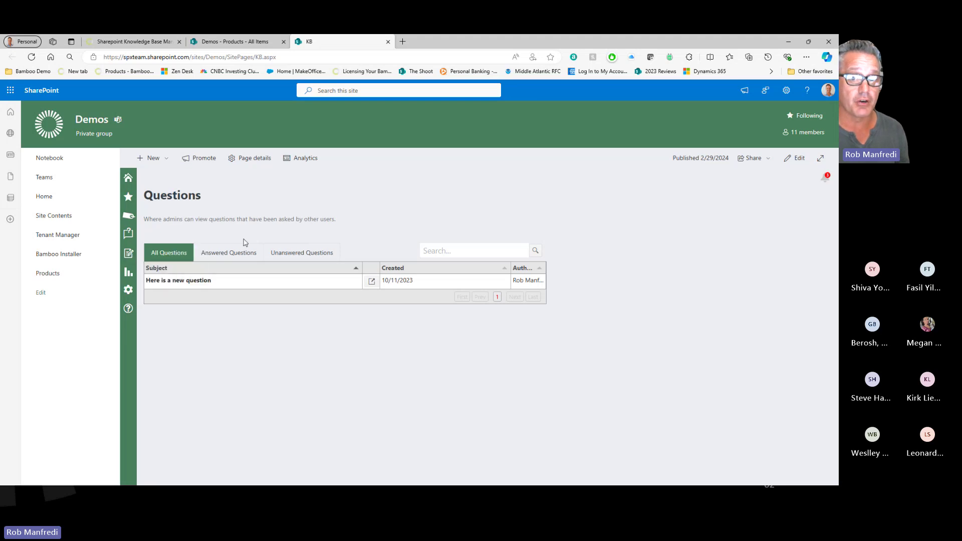
mouse_move(135, 238)
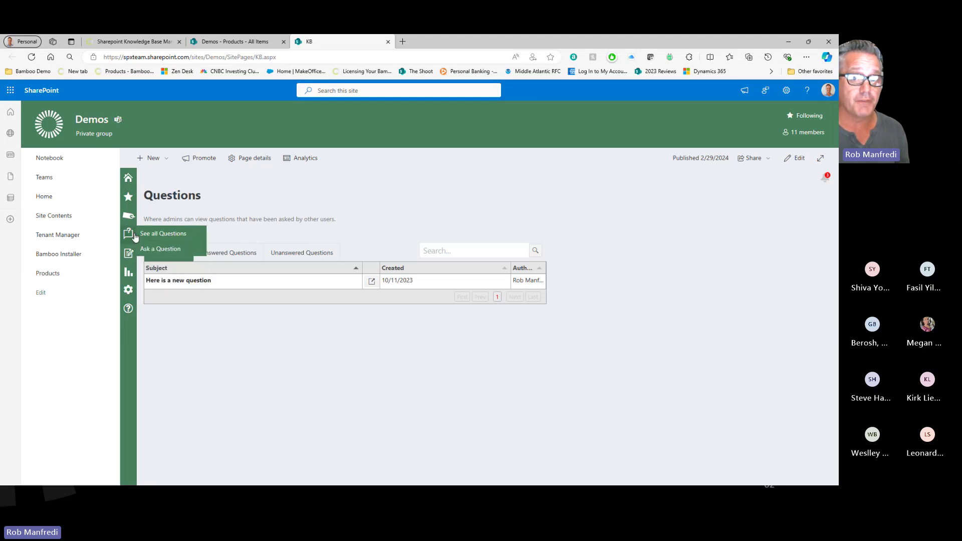
click(128, 289)
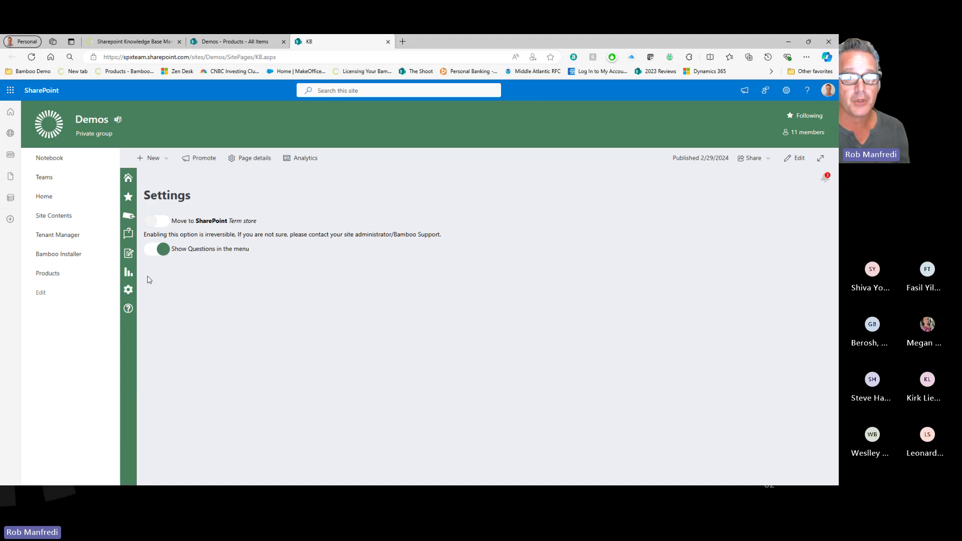
click(128, 216)
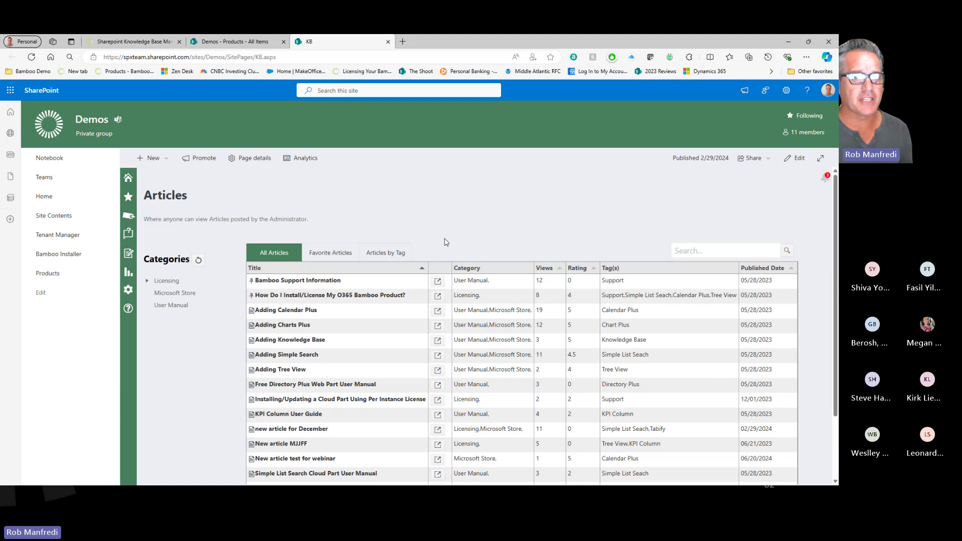
mouse_move(126, 256)
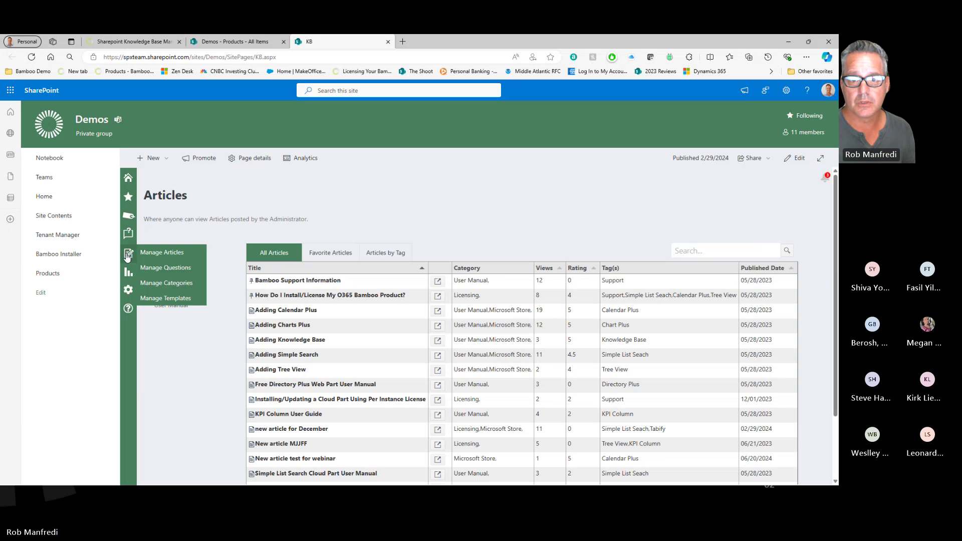
click(157, 254)
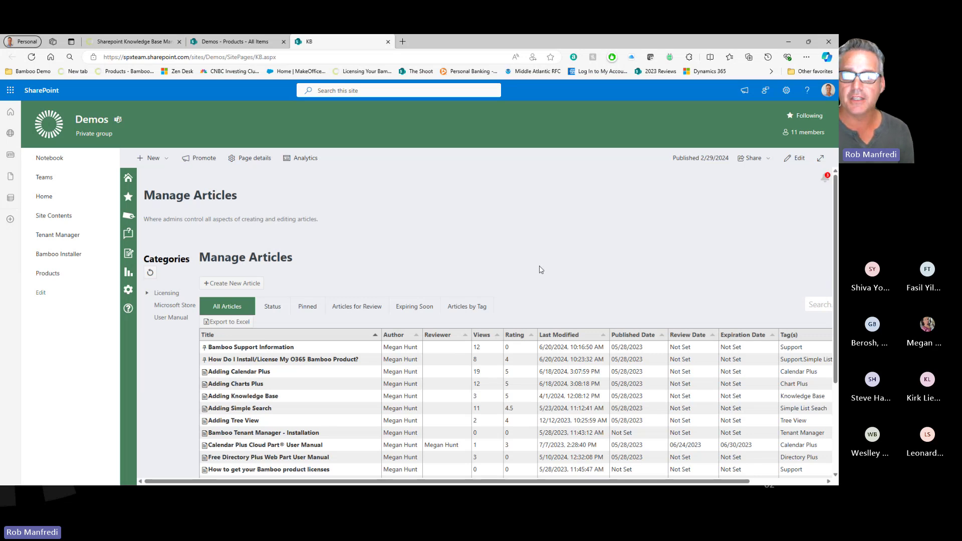
scroll(539, 268, down, 1)
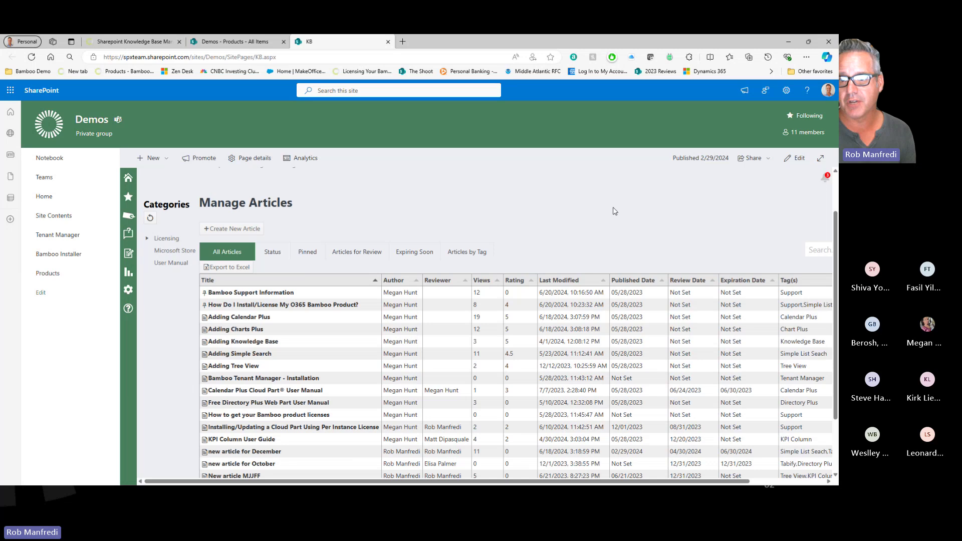
click(232, 229)
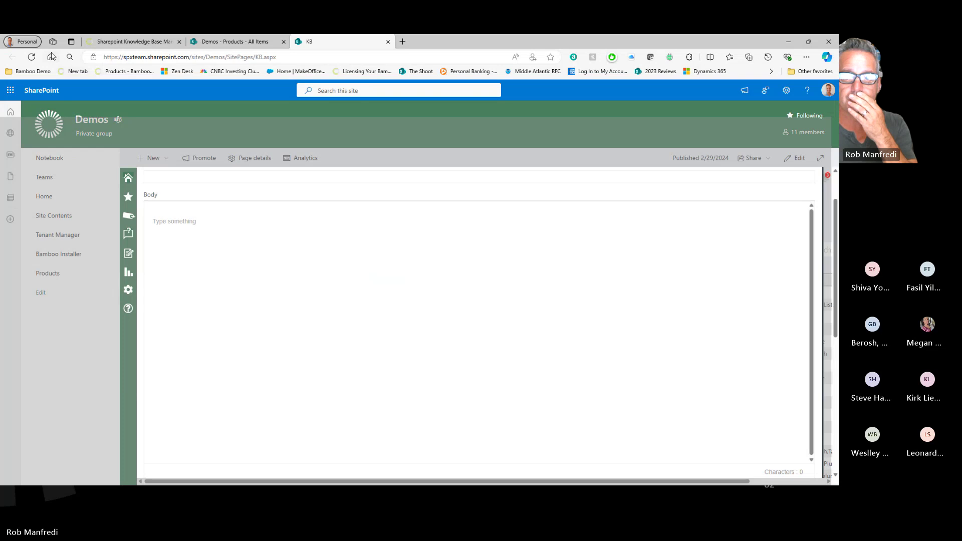
click(31, 57)
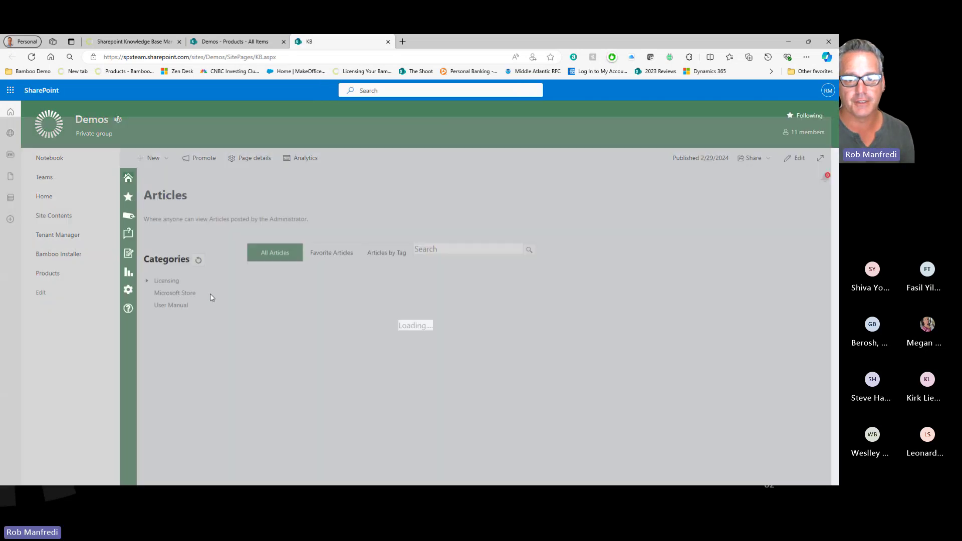
- Go back to the Manage Articles page, create a new article and review the fields of its form
mouse_move(129, 253)
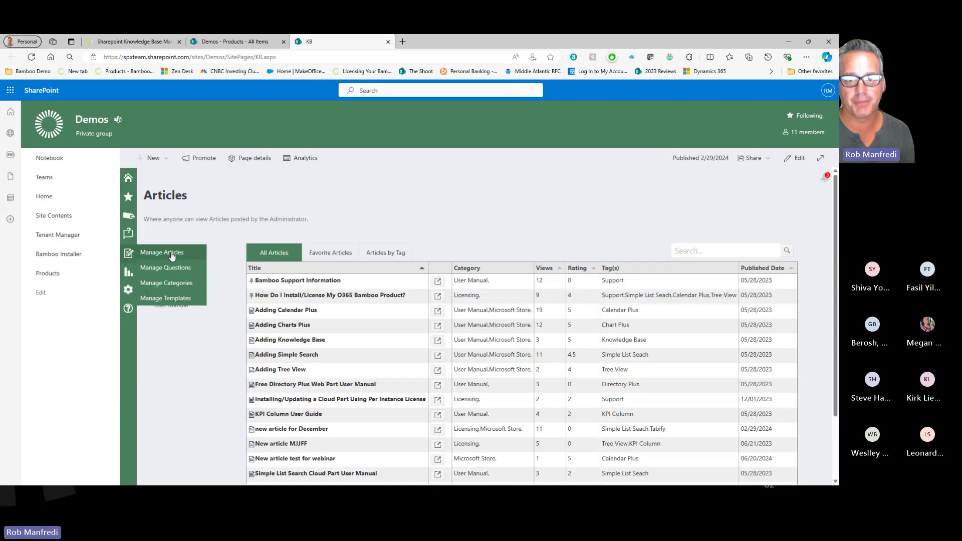
click(203, 253)
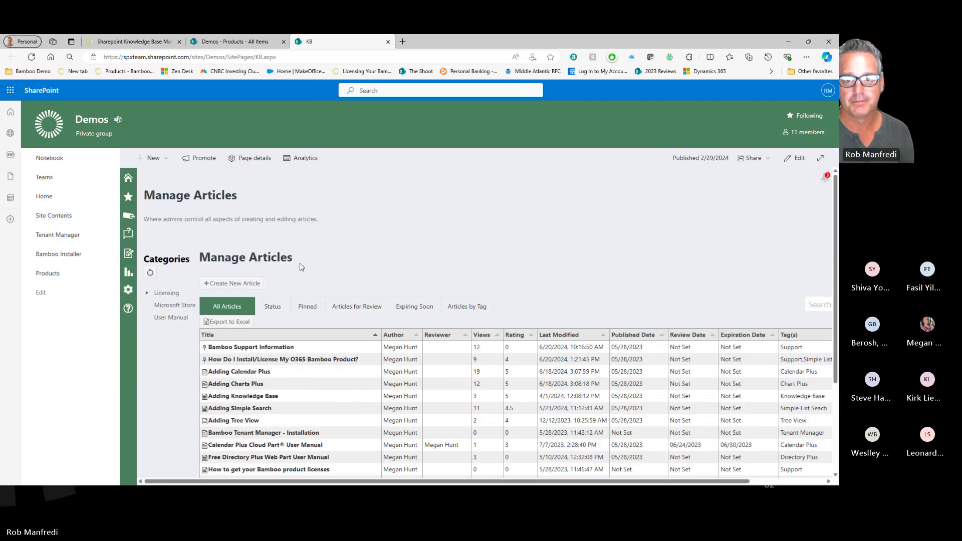
click(229, 293)
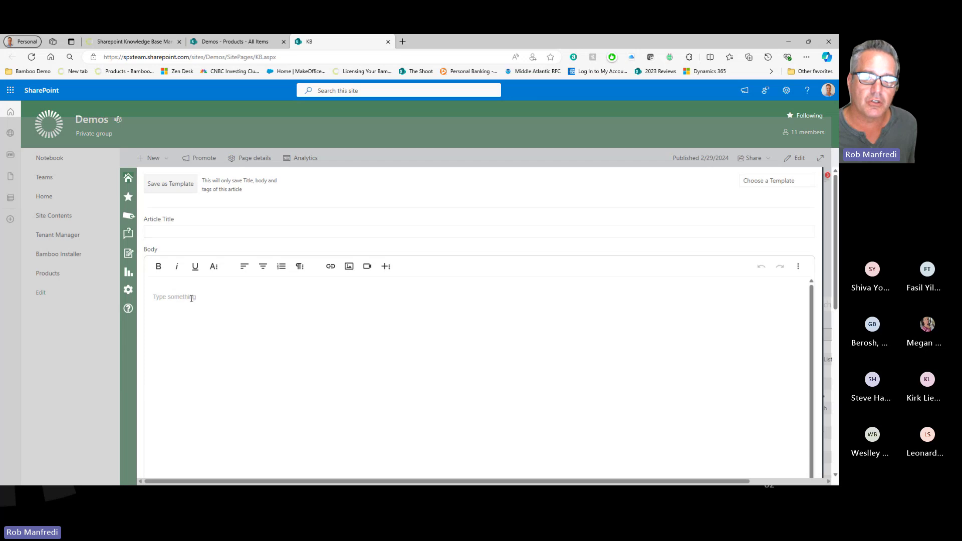
scroll(218, 323, down, 5)
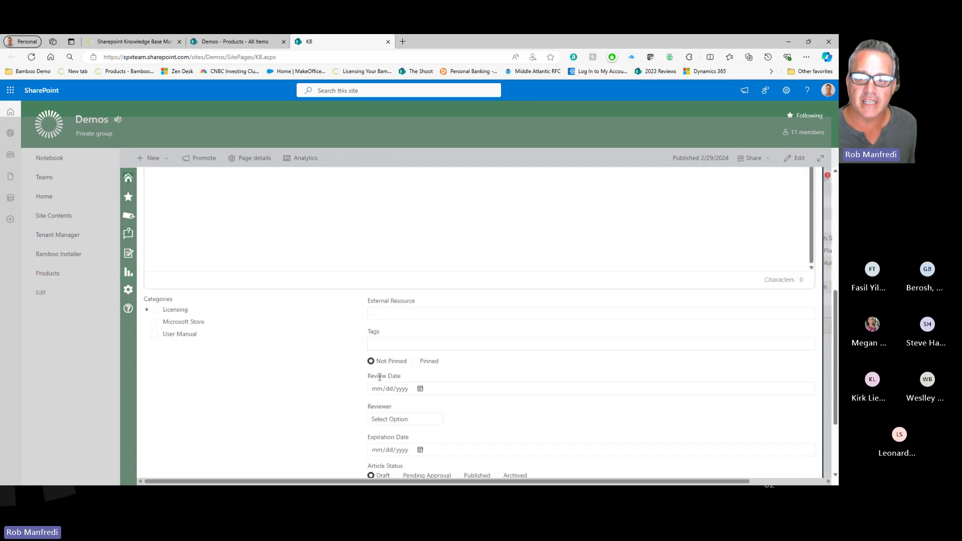
scroll(397, 366, up, 5)
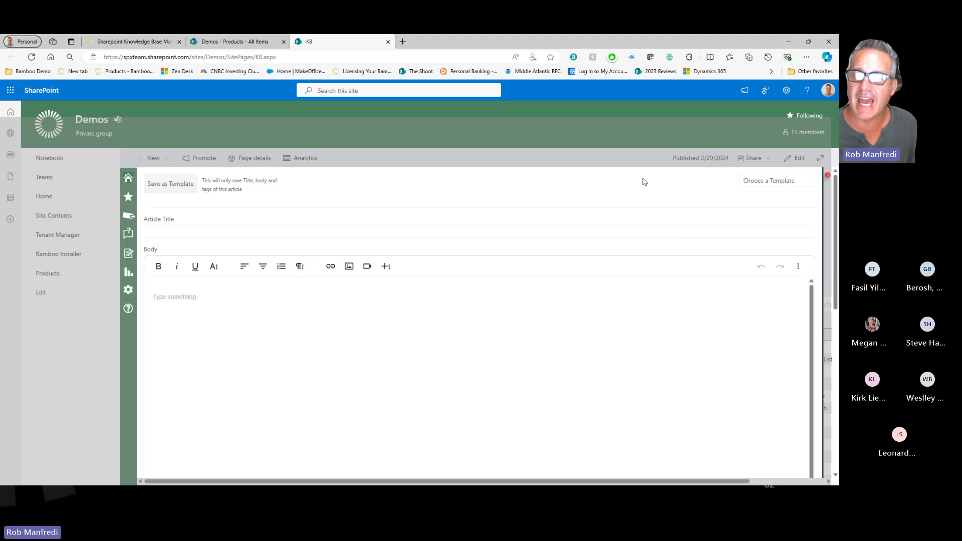
- Apply the "new article for September" template to the new article and review the body content it brings in
click(785, 181)
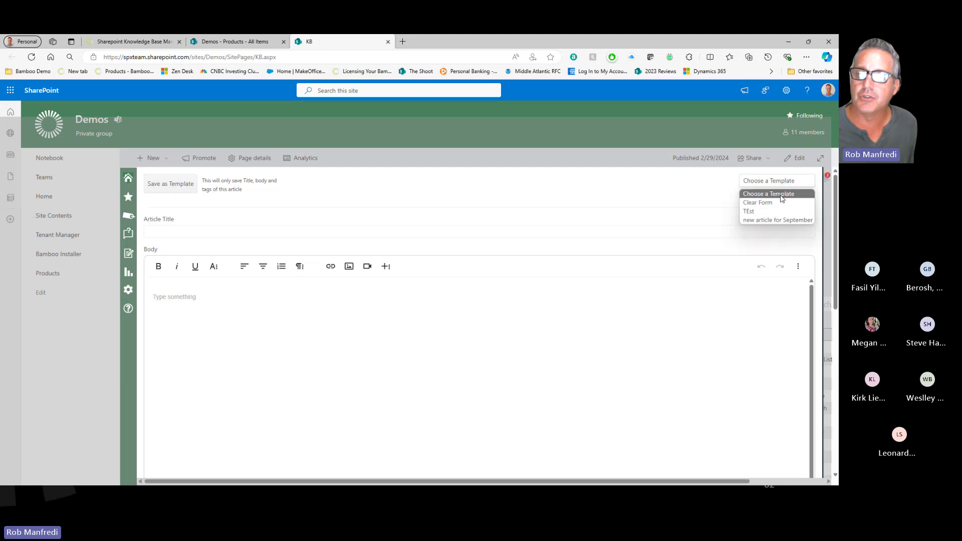
click(764, 223)
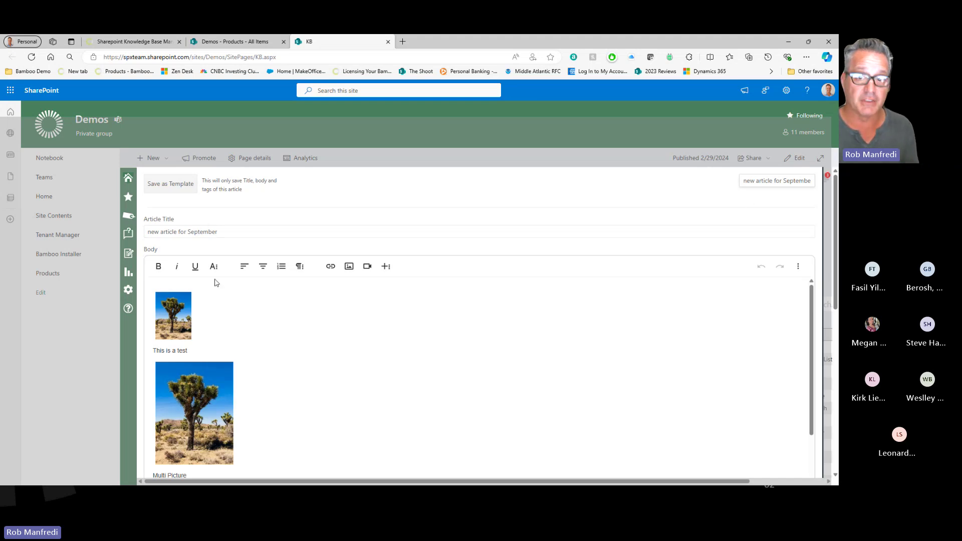
scroll(372, 358, down, 1)
scroll(372, 358, down, 3)
scroll(372, 359, up, 4)
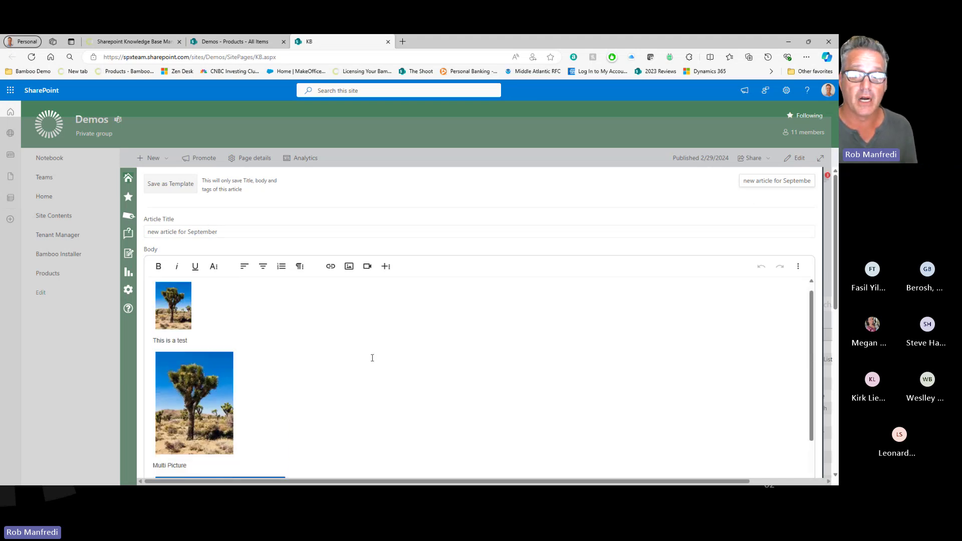
- Delete all template content from the article body and change the article title to "new article for June"
key(ctrl+a)
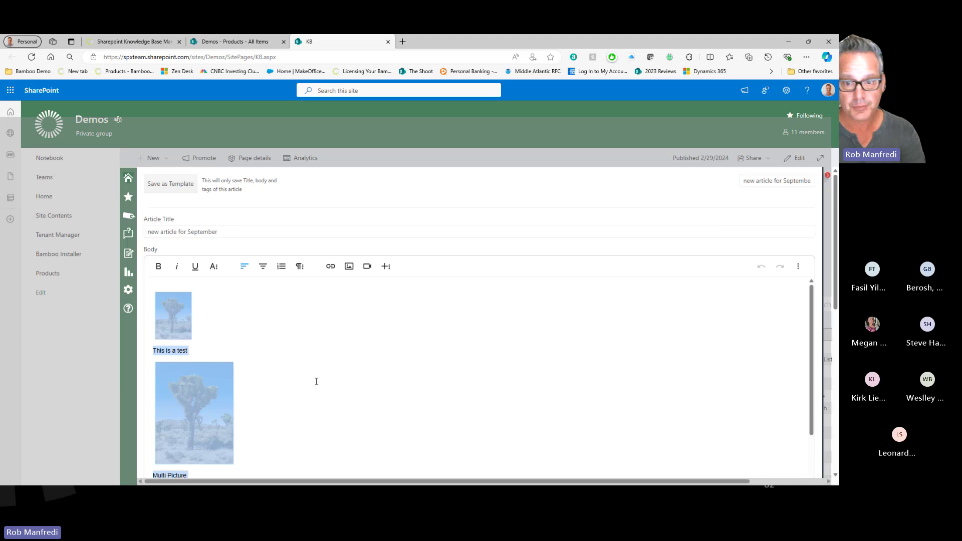
key(Delete)
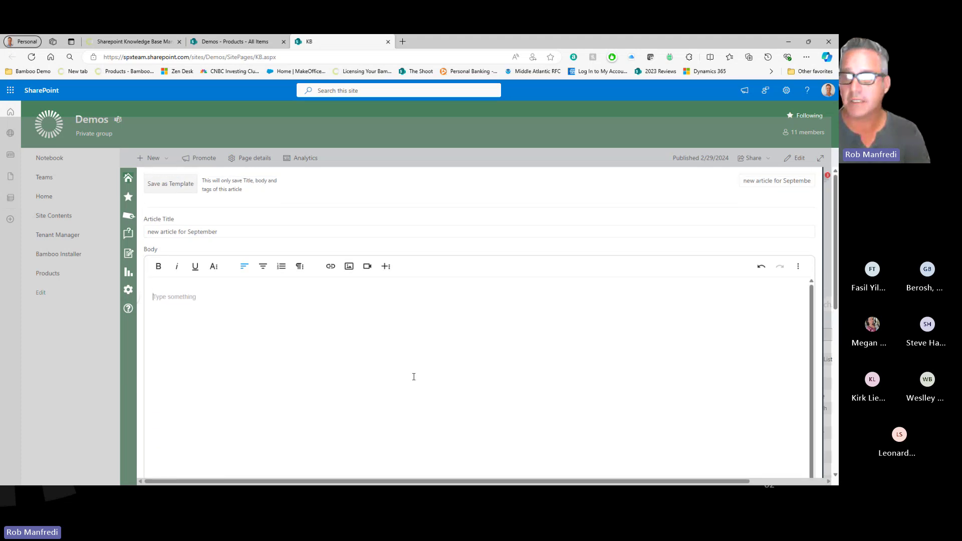
double_click(209, 231)
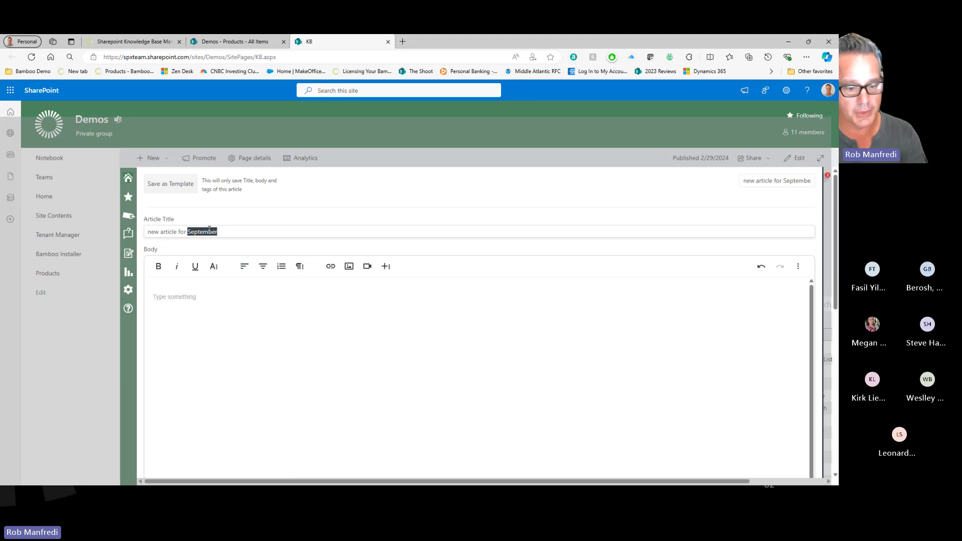
text(June)
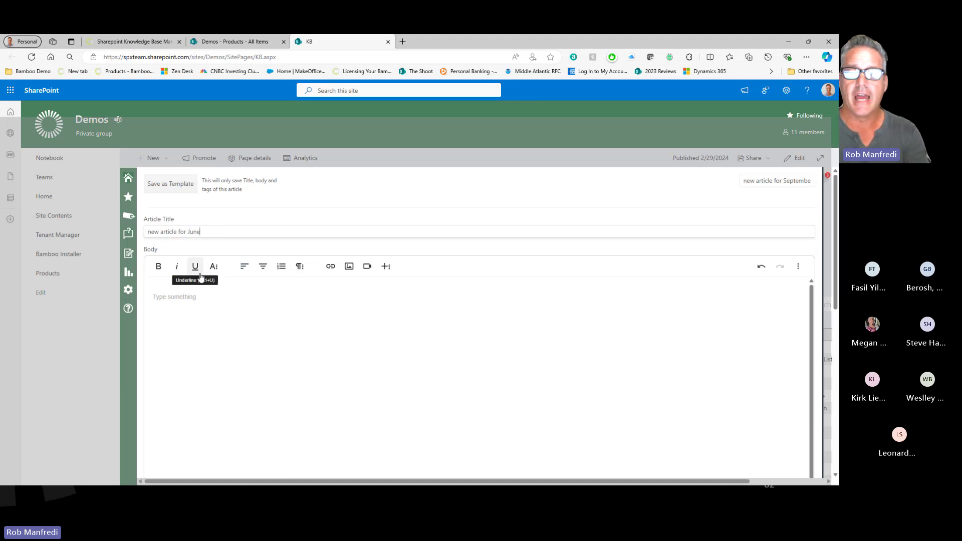
- Switch the article body editor to full screen and show its additional insert options
click(190, 294)
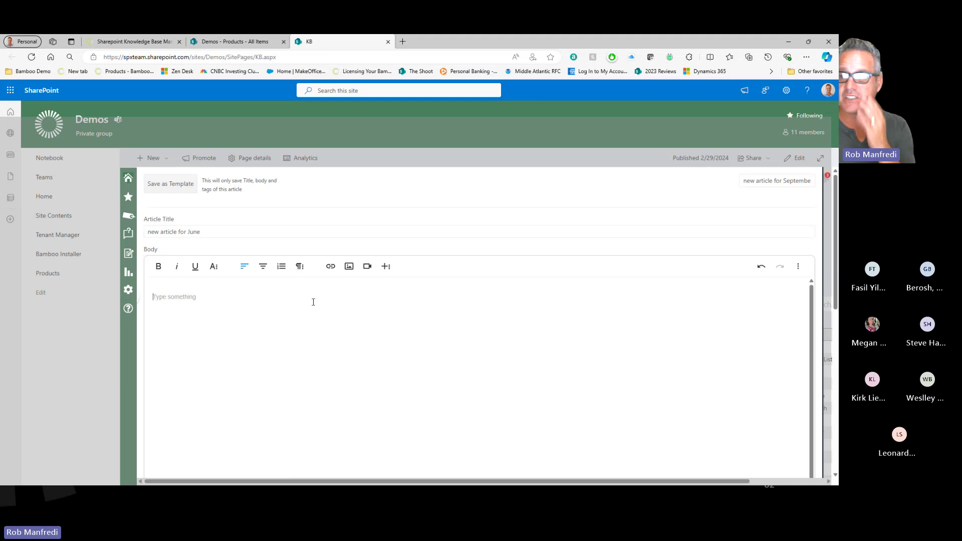
click(798, 267)
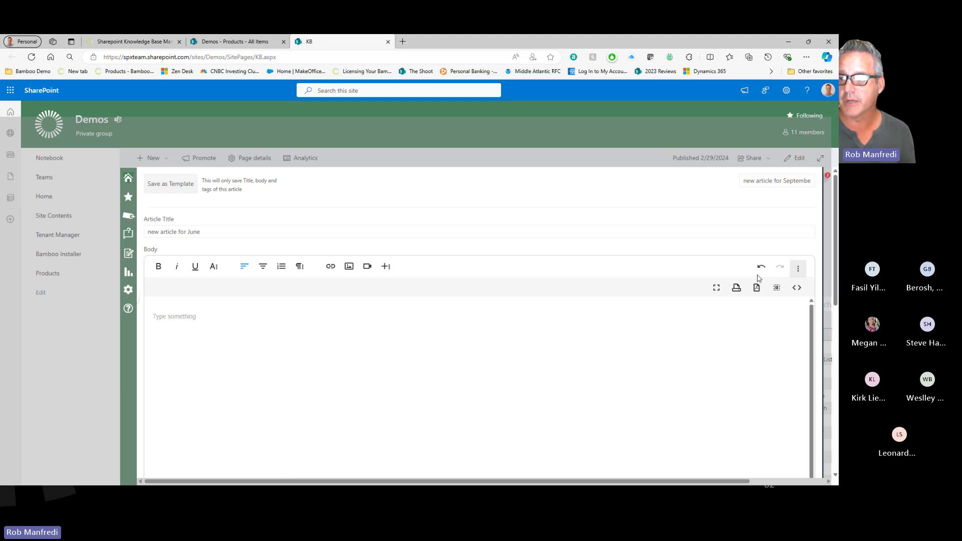
click(719, 289)
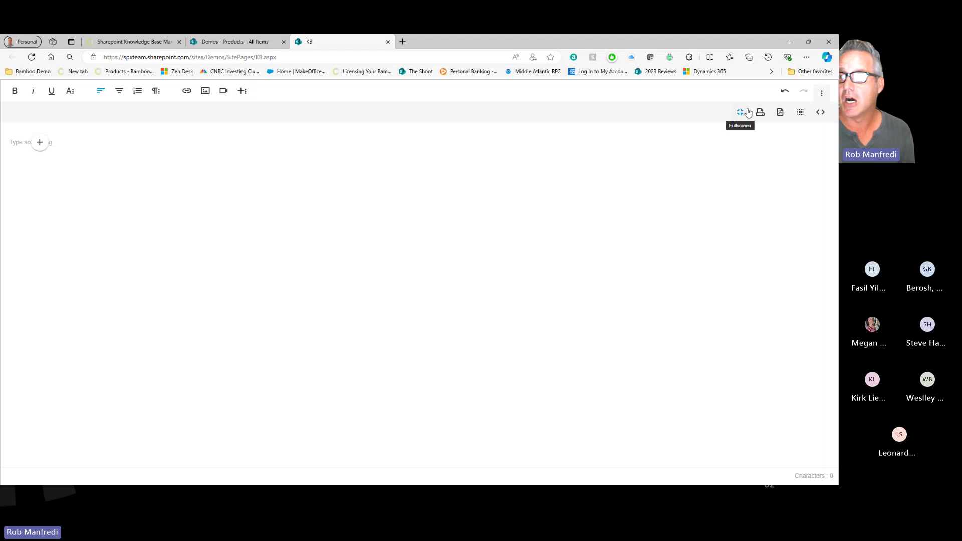
click(243, 92)
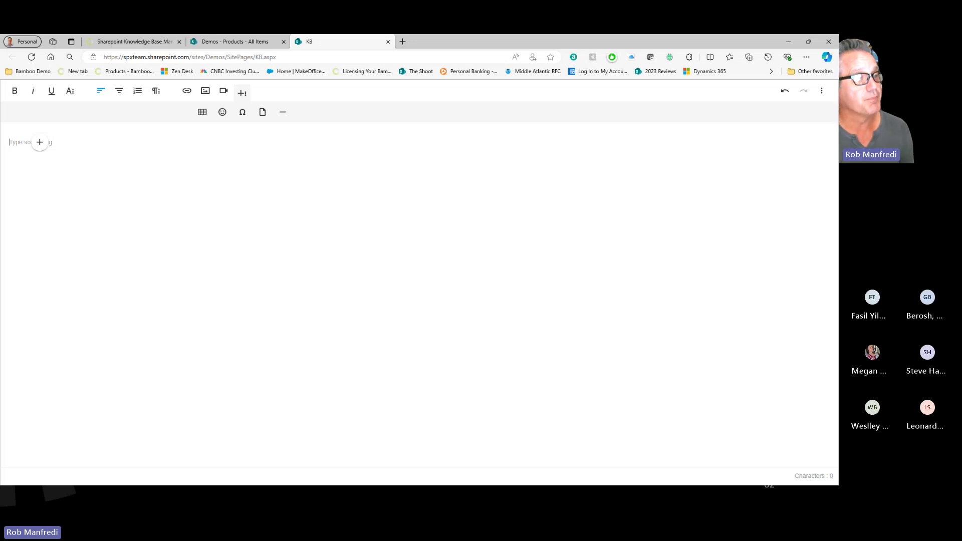
- Switch to the Word document "Picture File for KB", maximize its window and look through its pictures and text
drag(1, 91, 491, 130)
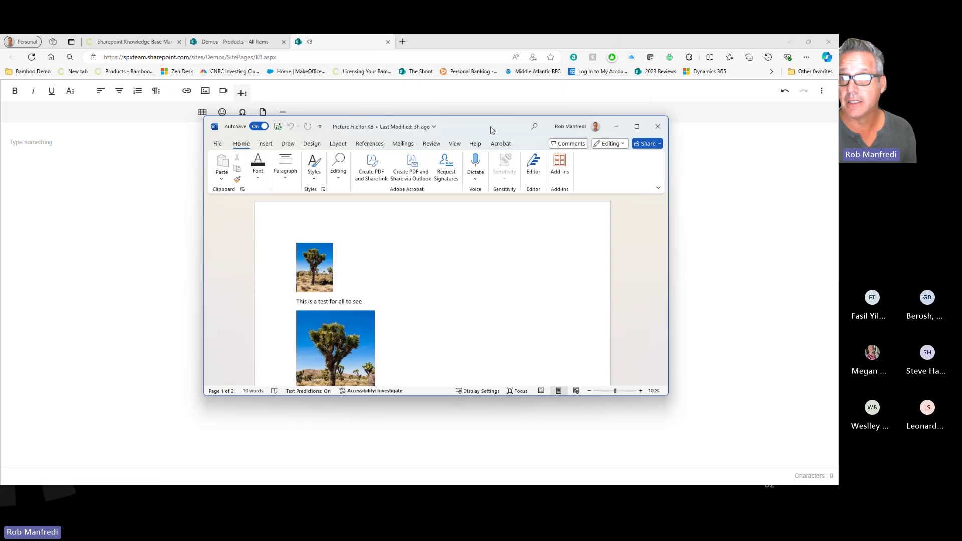
double_click(491, 129)
scroll(279, 344, down, 3)
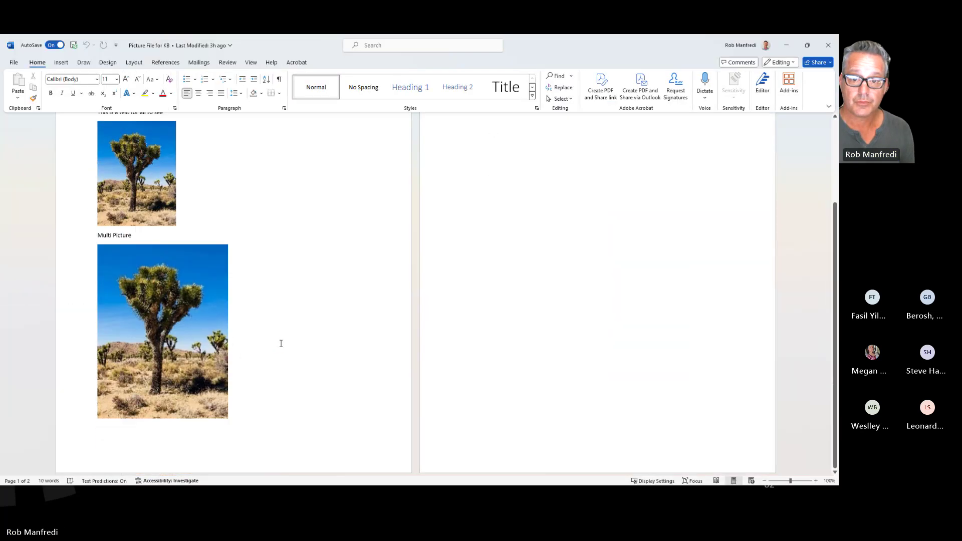
scroll(304, 342, up, 3)
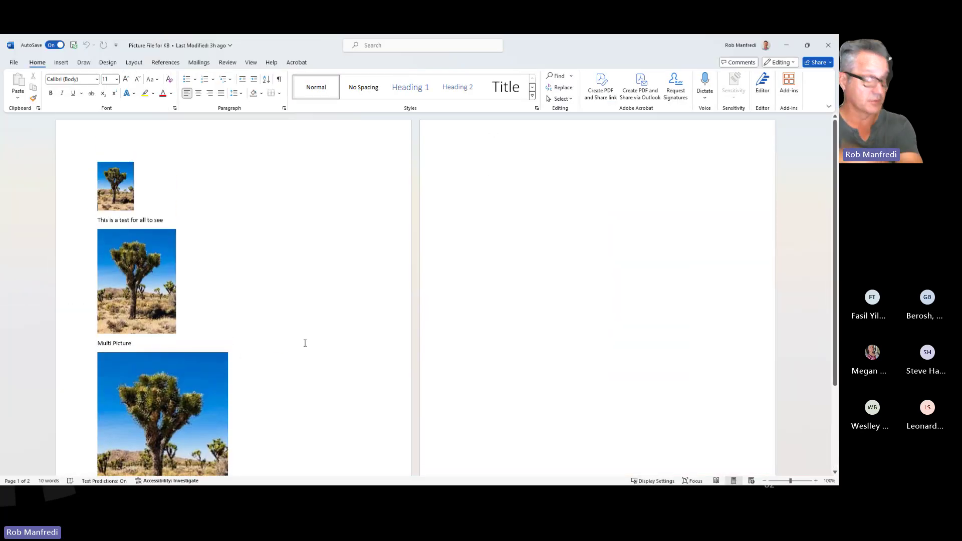
scroll(304, 343, down, 2)
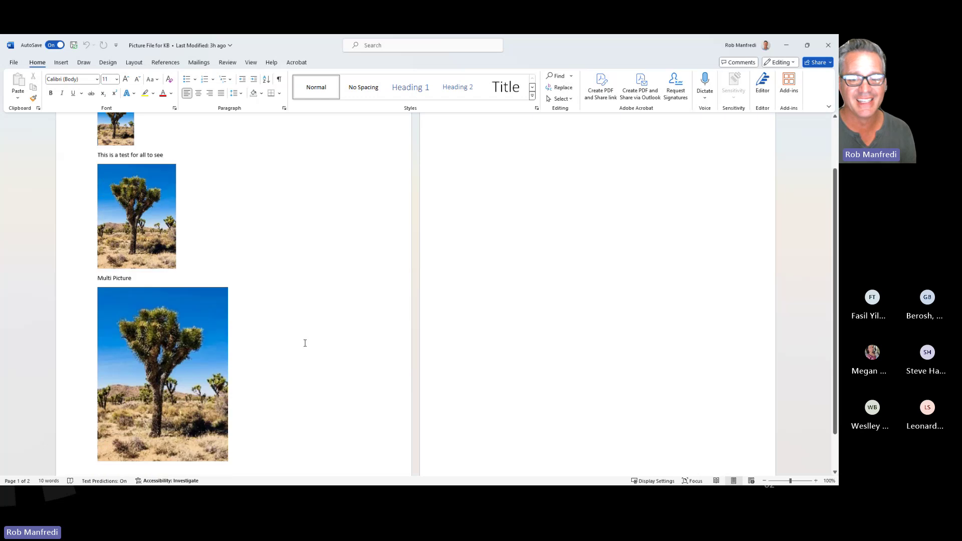
scroll(304, 343, down, 1)
scroll(305, 342, up, 3)
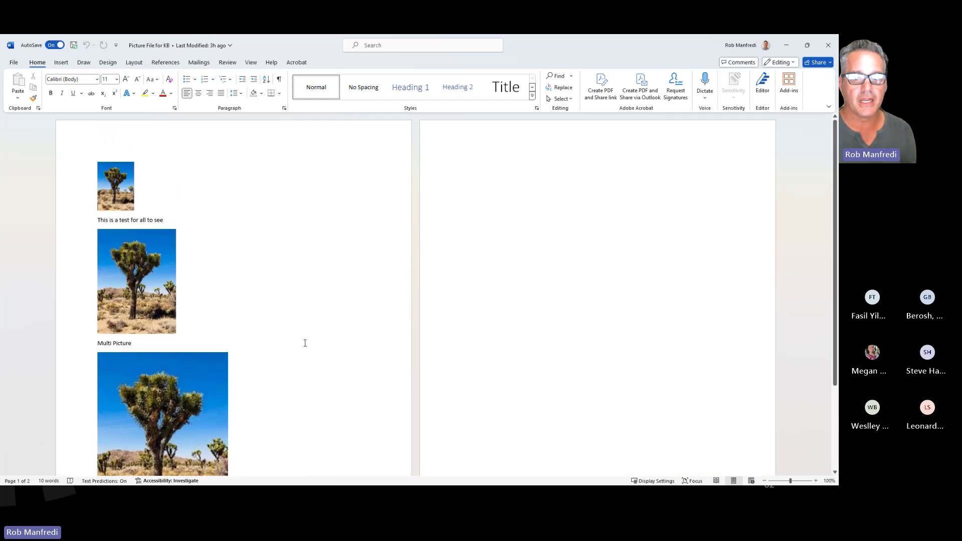
scroll(304, 343, down, 3)
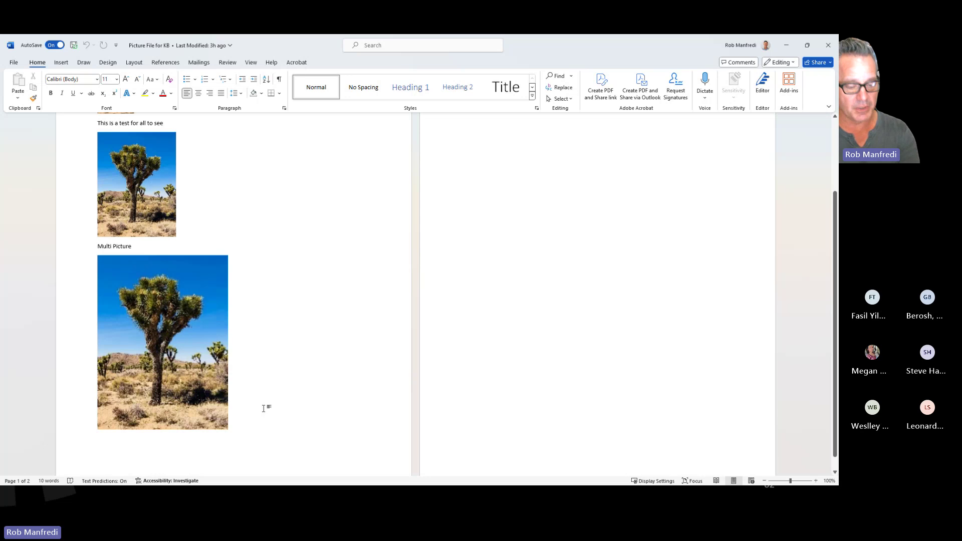
- Copy the entire Word document, return to the browser and paste it into the article body with its formatting cleaned up
key(ctrl+a)
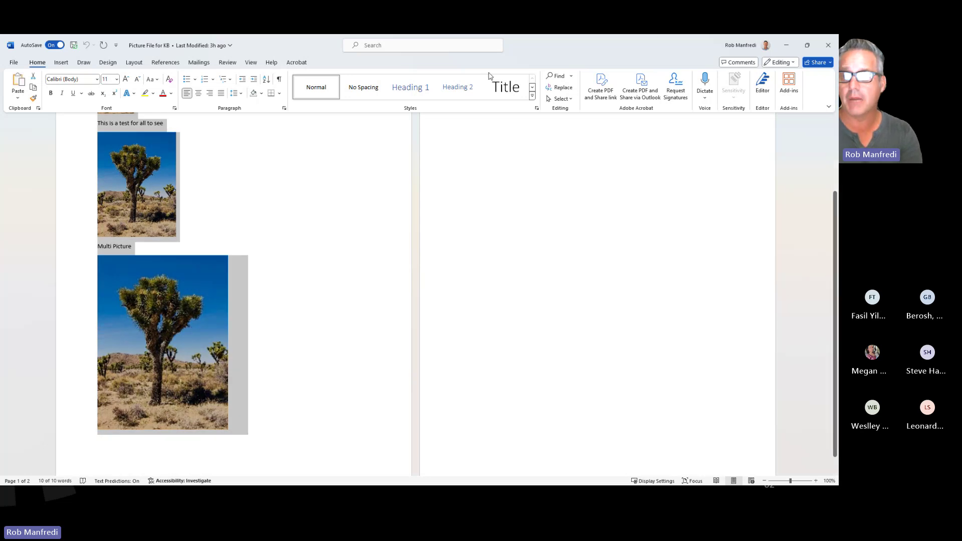
click(787, 46)
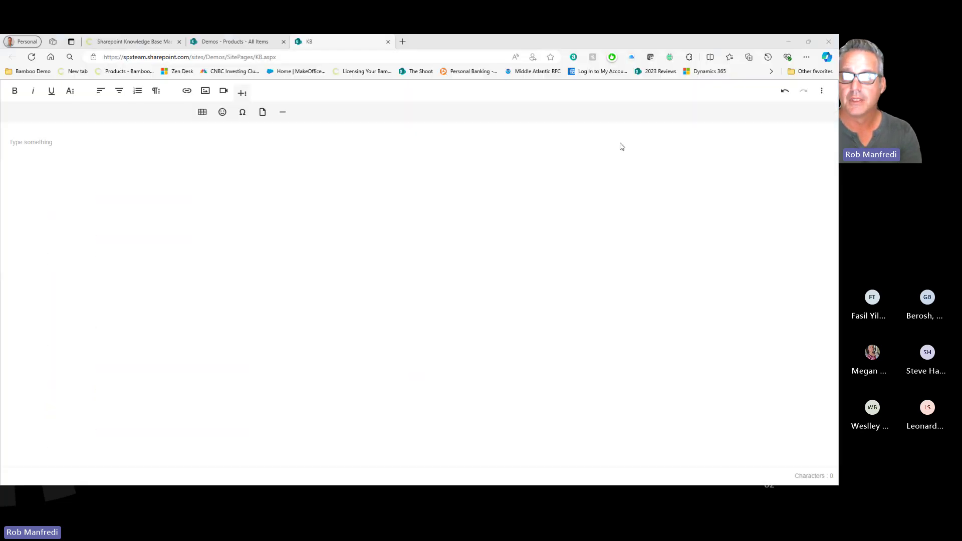
click(96, 180)
key(ctrl+v)
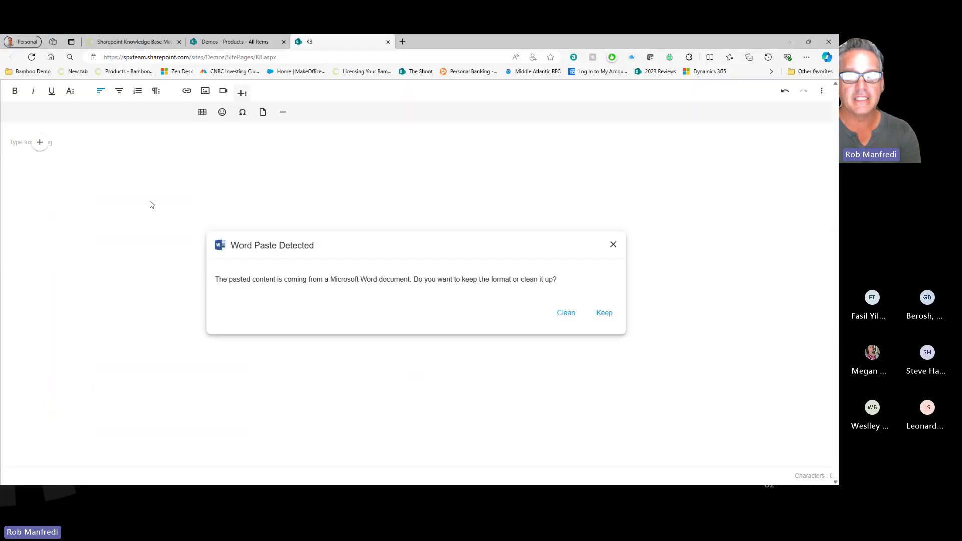
click(565, 313)
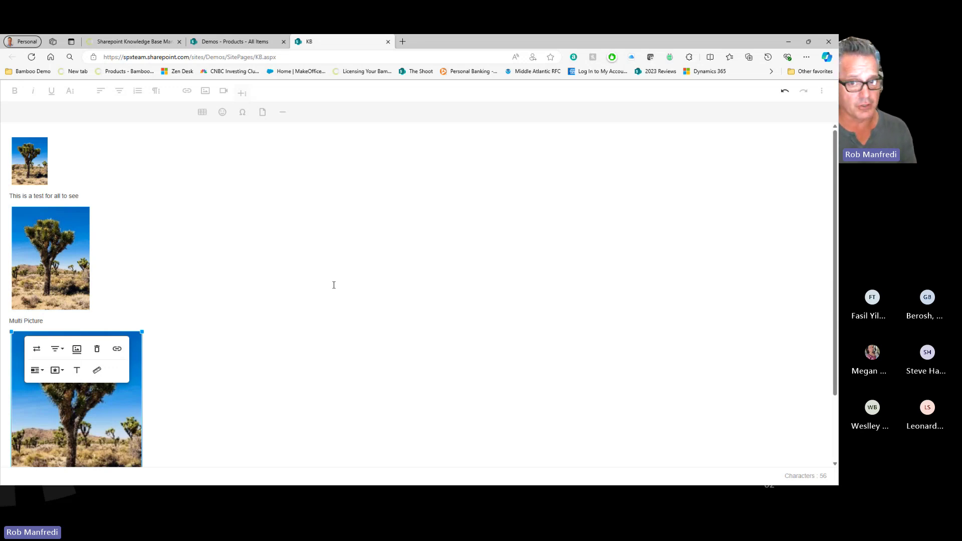
- Deselect the pasted picture and add an empty line below the "Multi Picture" text in the article body
click(184, 299)
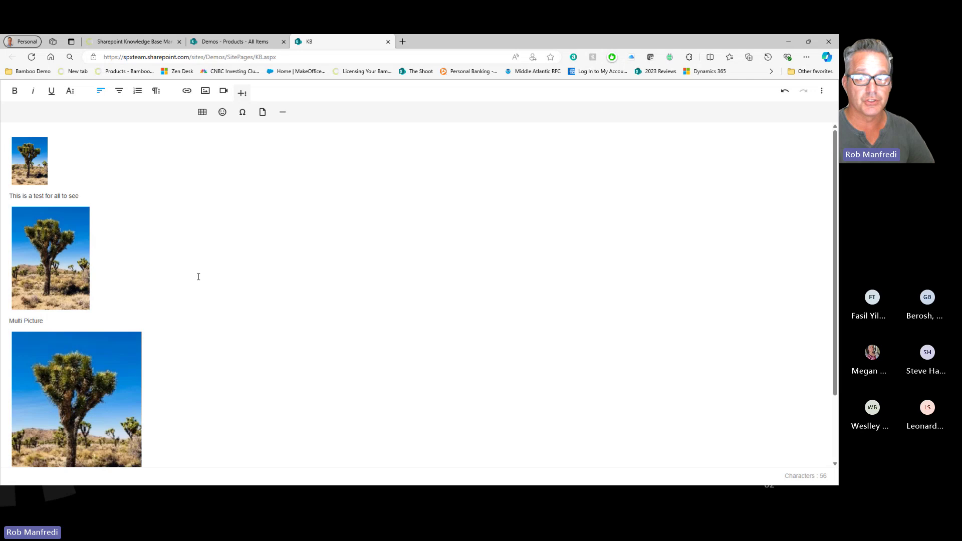
click(62, 320)
key(Return)
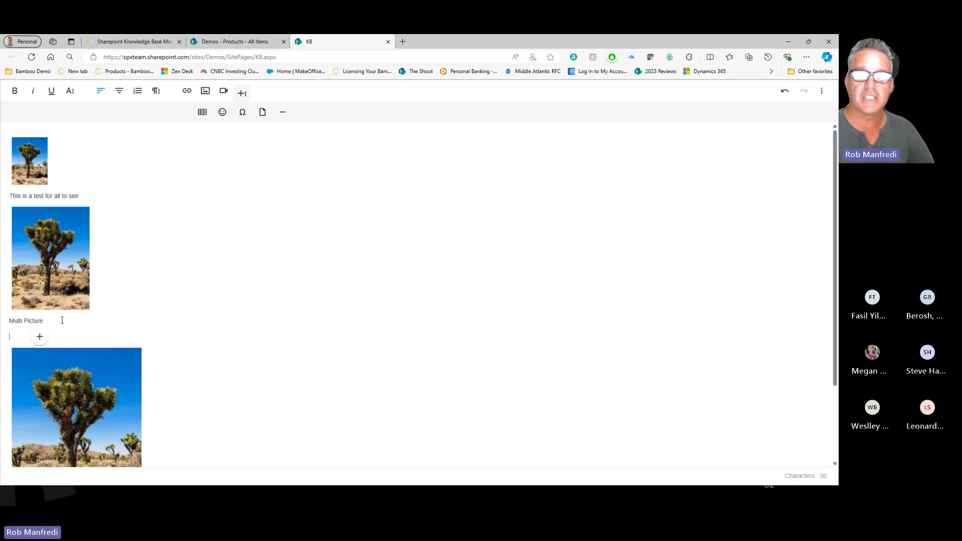
- Check the options for inserting a video by URL and by embedded code, and leave the editor's full-screen view without inserting one
click(224, 91)
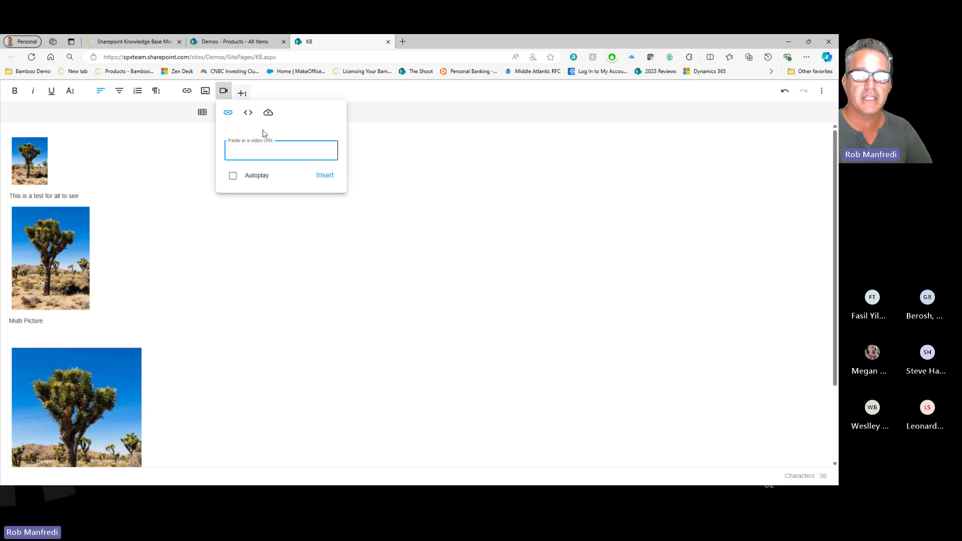
click(248, 112)
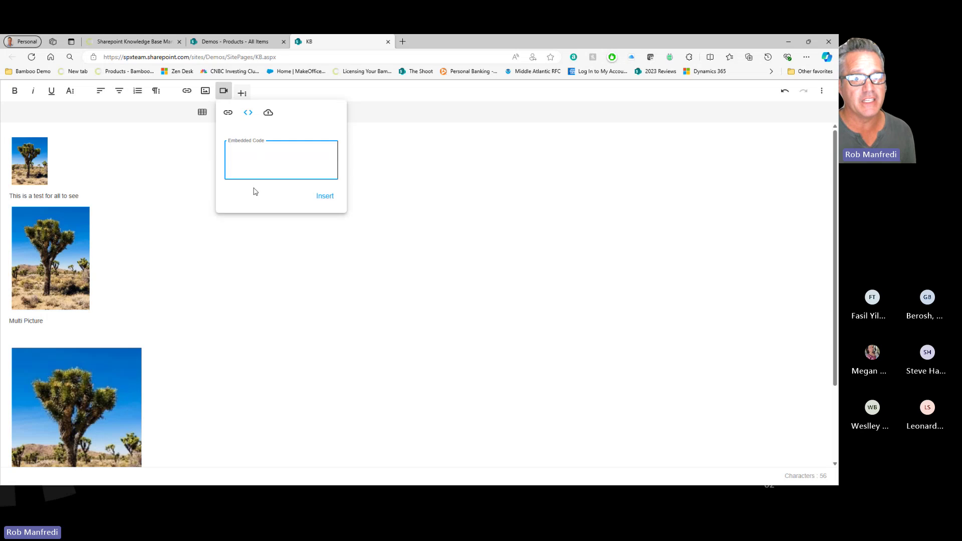
click(176, 275)
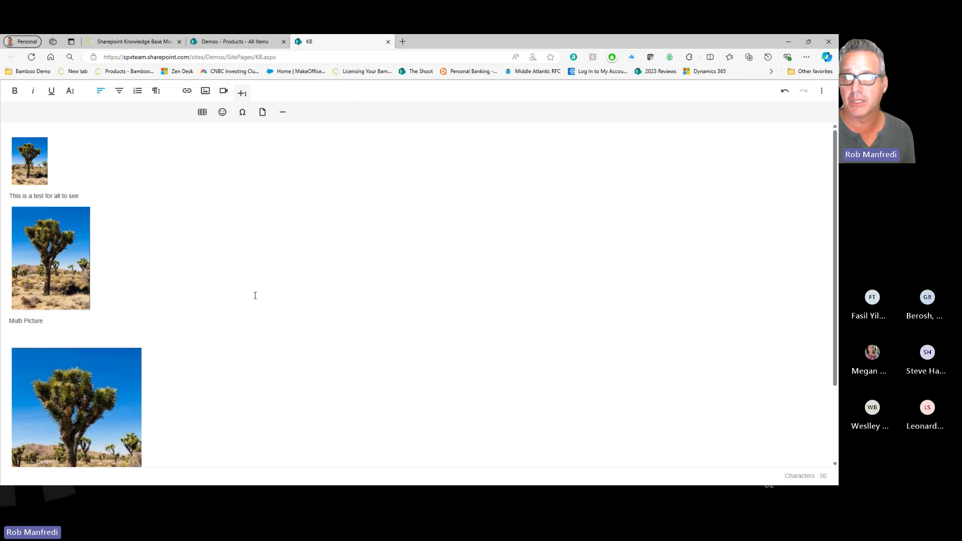
click(822, 90)
click(741, 111)
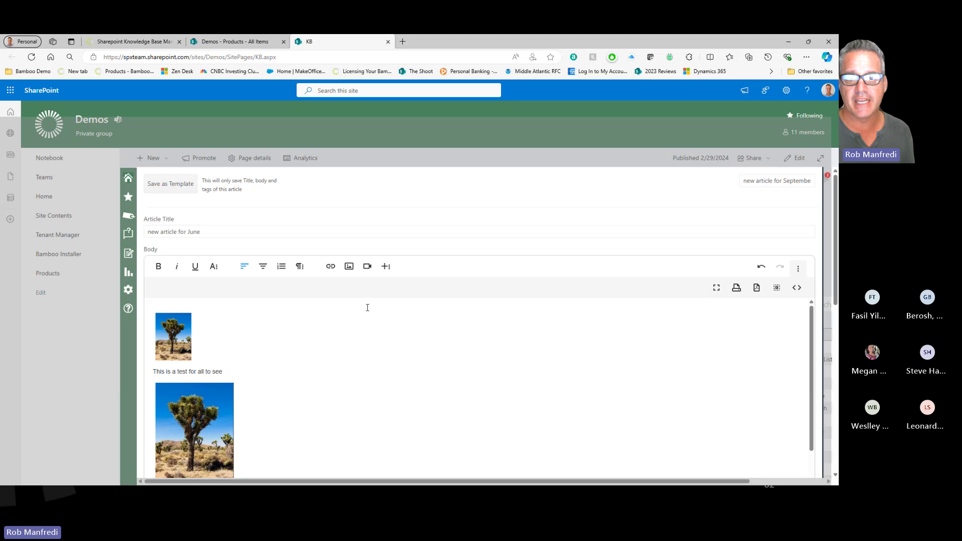
scroll(367, 308, down, 4)
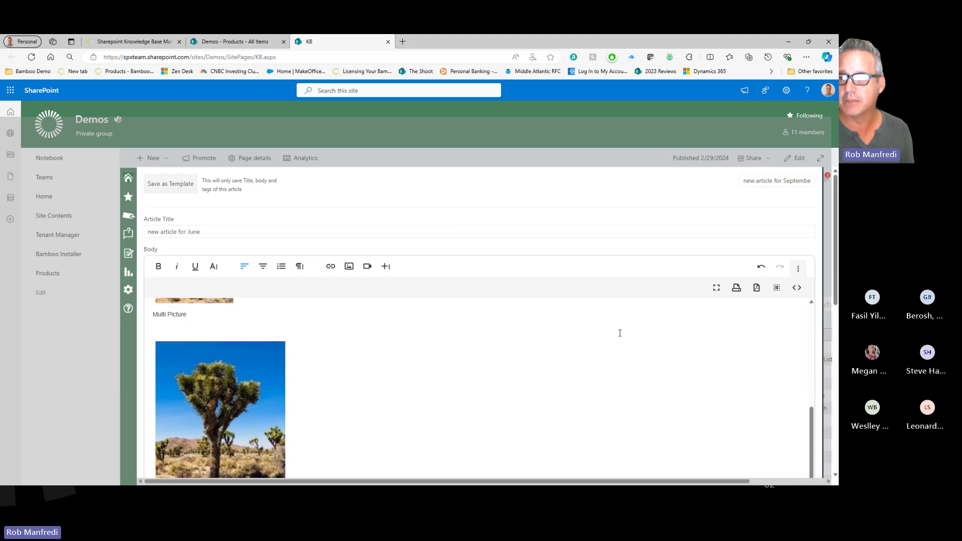
drag(835, 229, 838, 336)
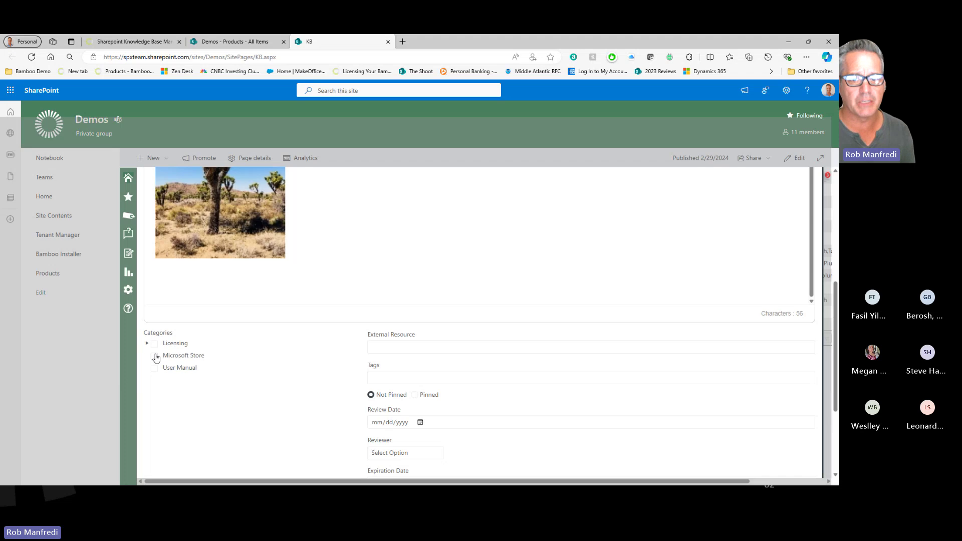
click(155, 356)
click(154, 368)
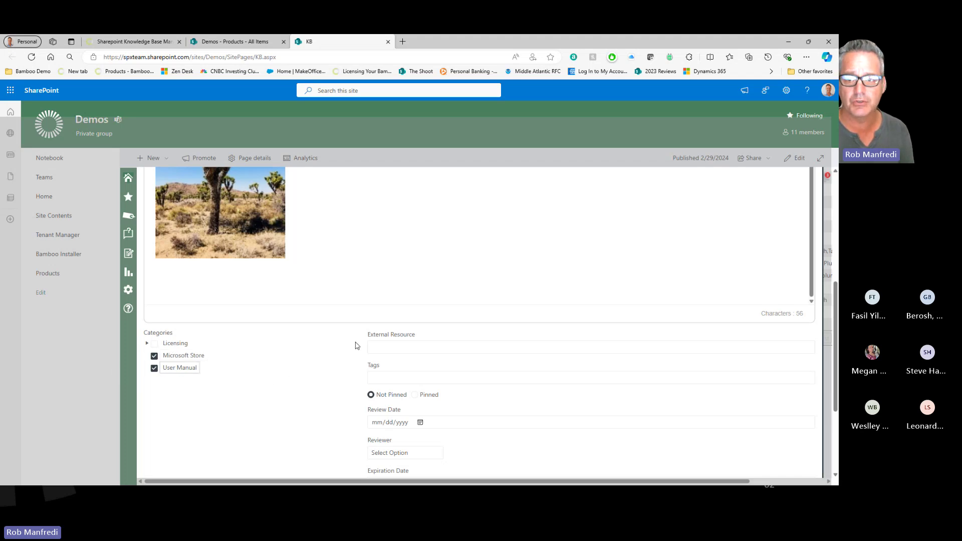
click(410, 349)
click(408, 376)
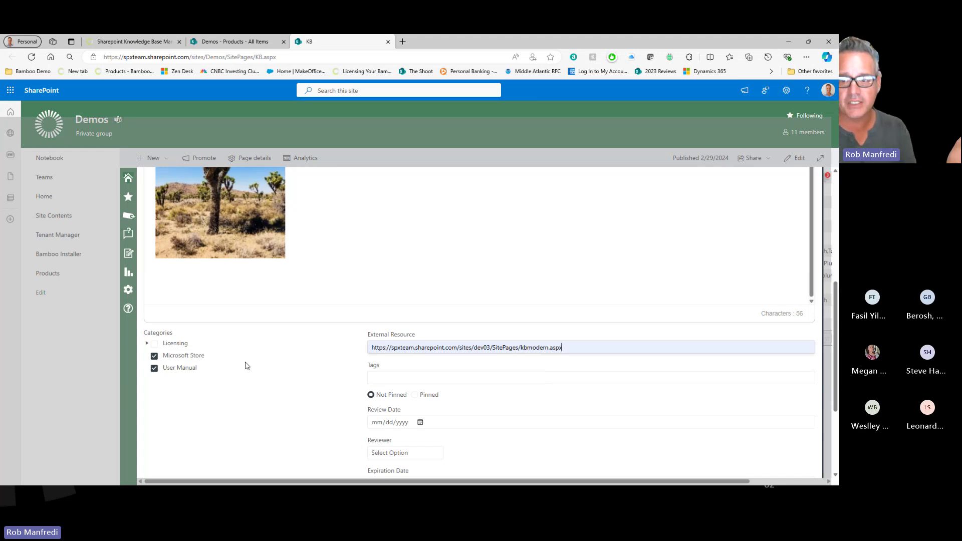
- Tag the article with Calendar Plus, Tabify and Chart Plus
click(411, 376)
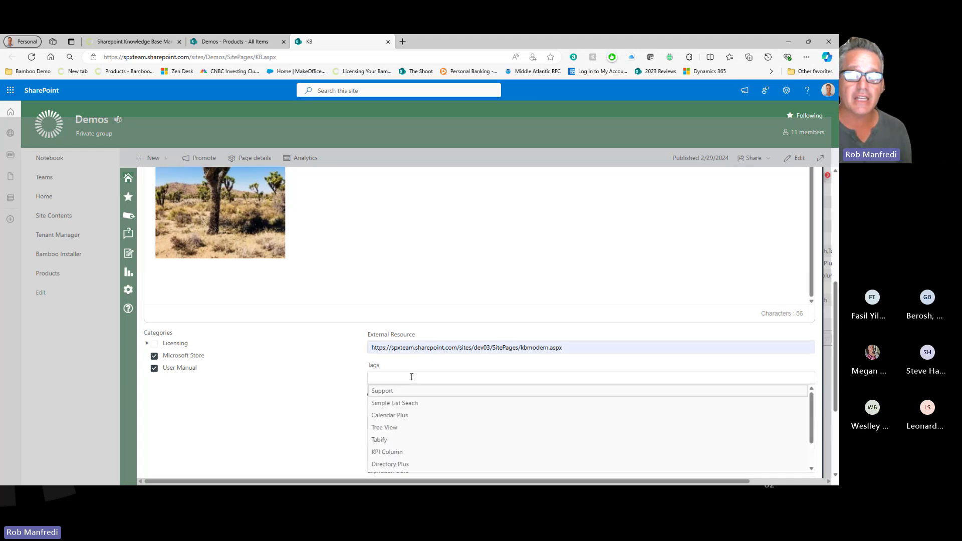
click(399, 415)
click(447, 380)
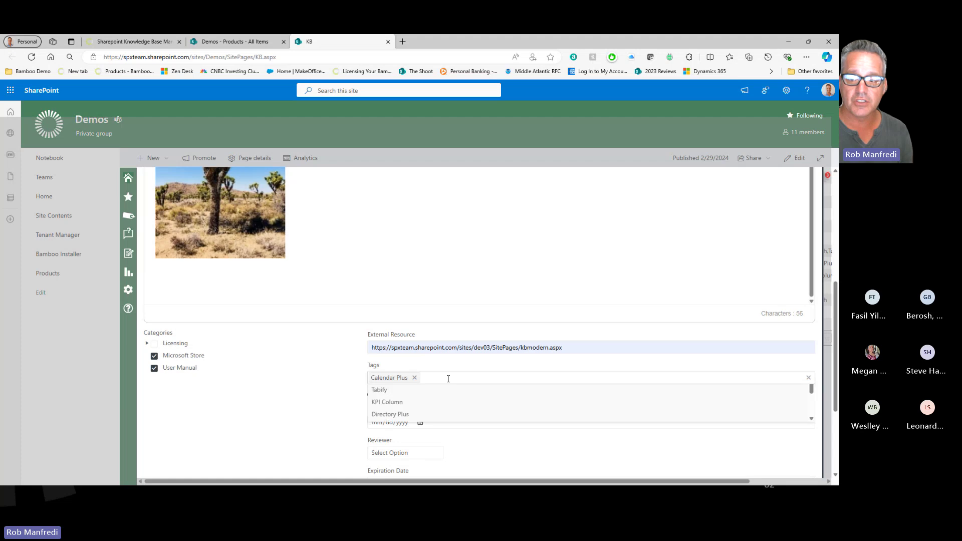
click(410, 441)
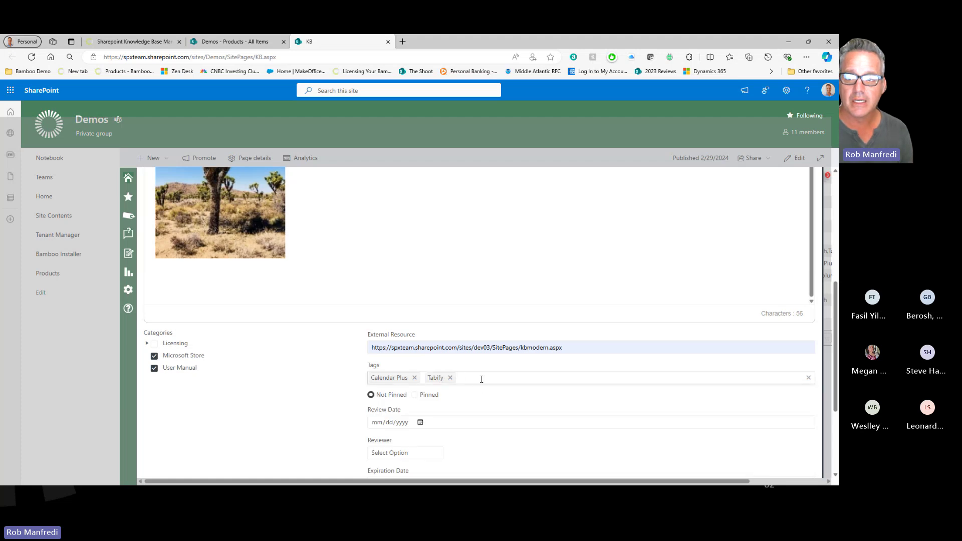
click(482, 379)
scroll(451, 436, down, 2)
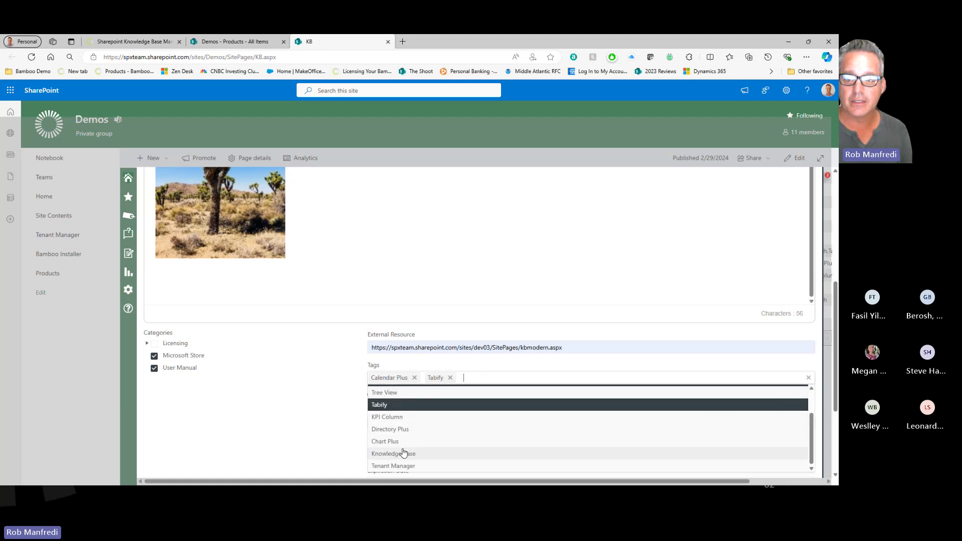
click(403, 445)
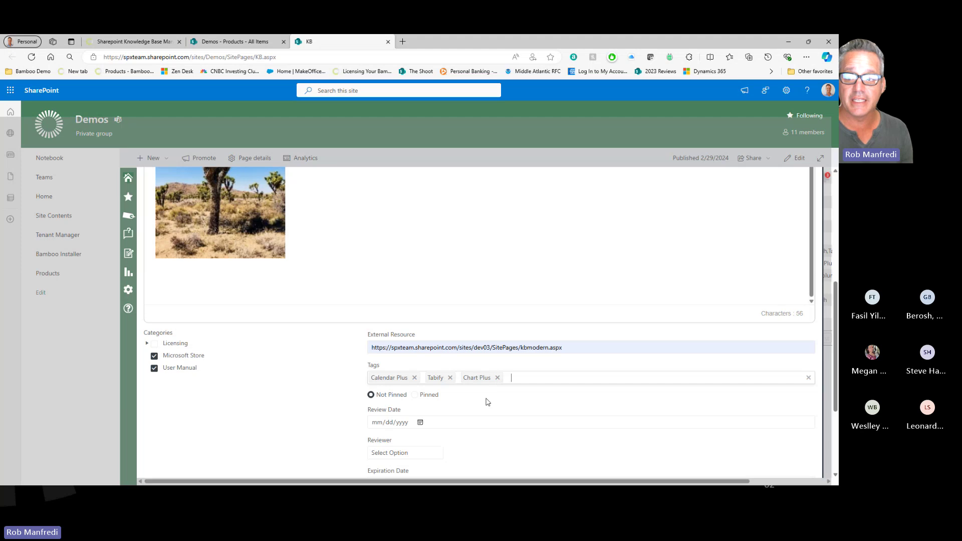
text(New)
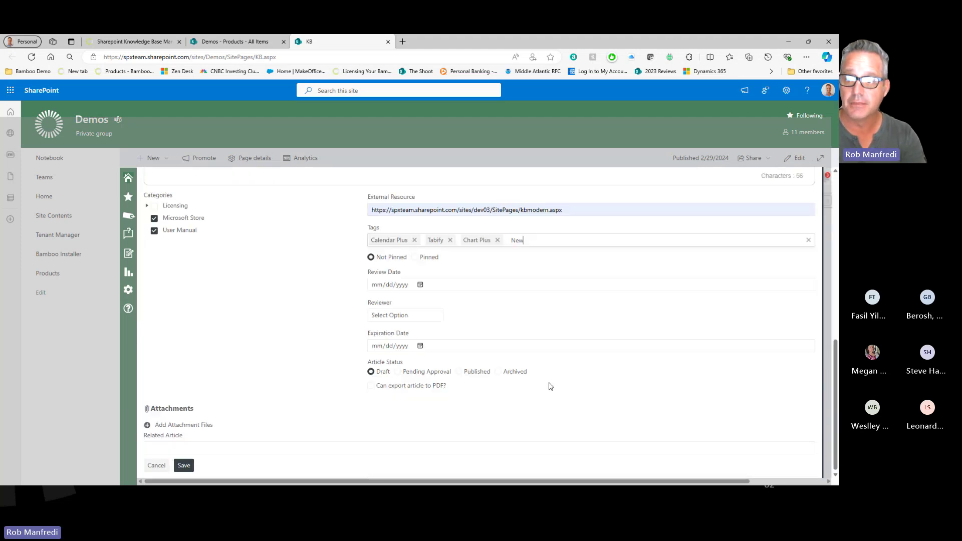
scroll(546, 385, down, 3)
scroll(568, 243, up, 1)
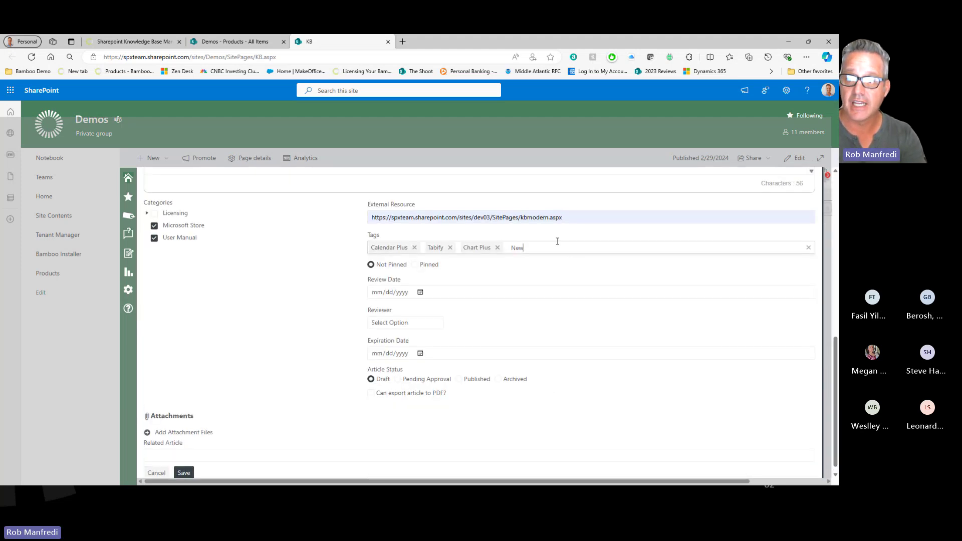
click(531, 255)
text(new)
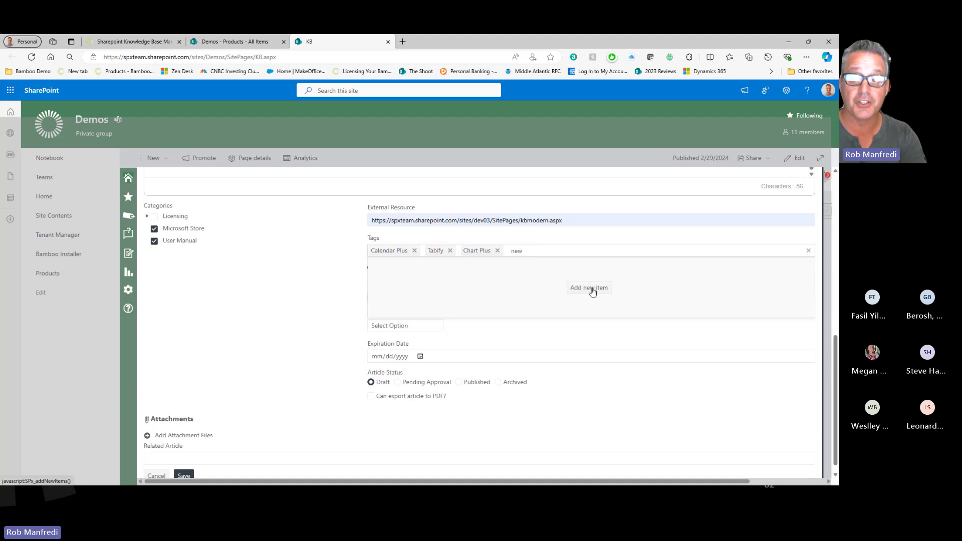
double_click(517, 251)
key(BackSpace)
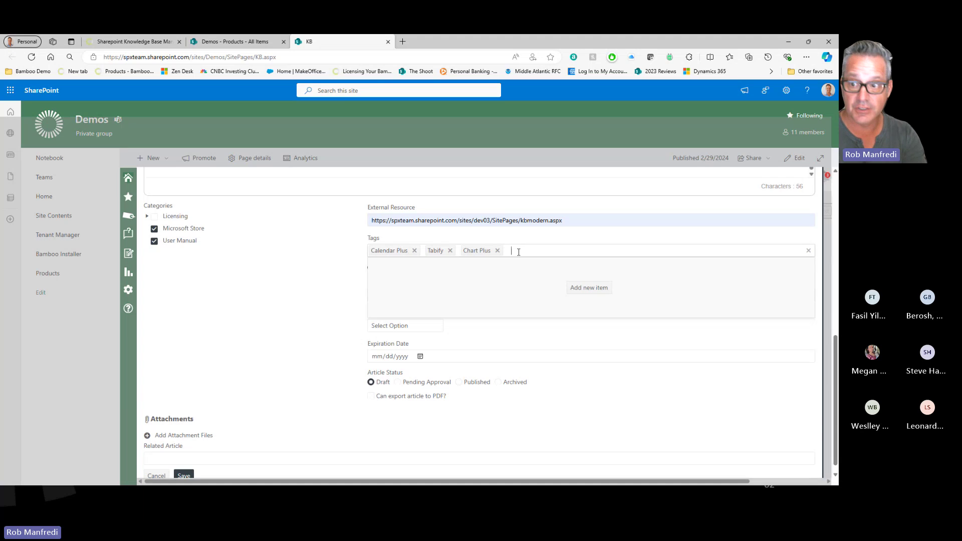
click(303, 254)
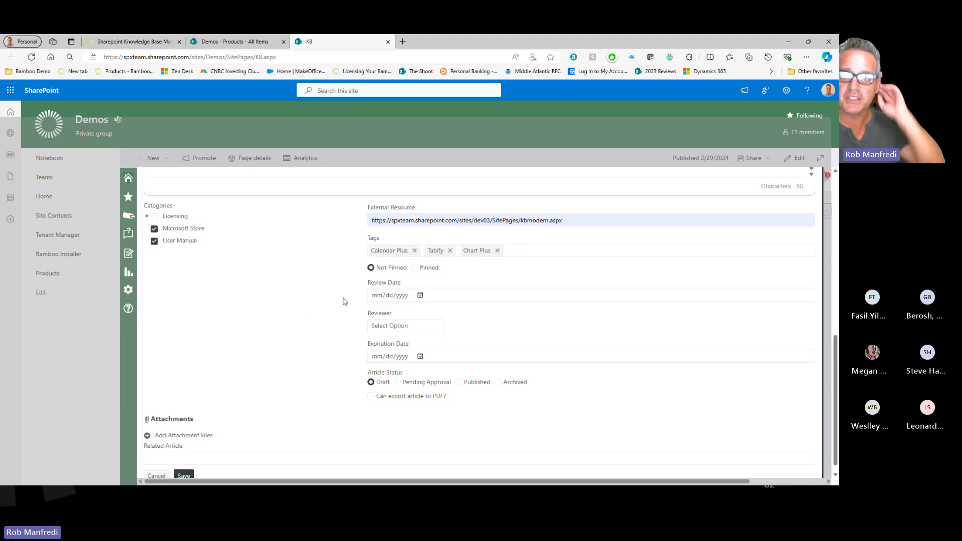
- Set the article's review date to 12/31/2024
click(421, 295)
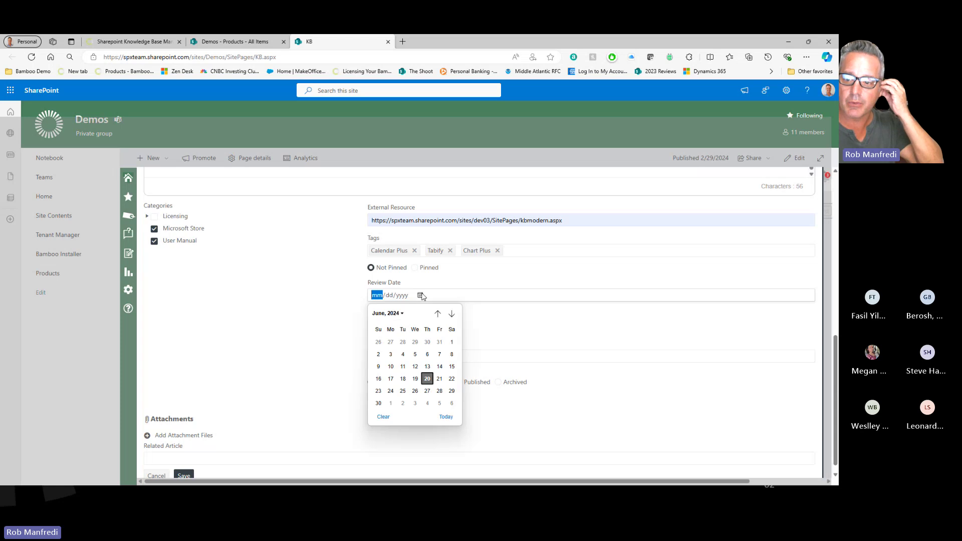
click(451, 314)
click(451, 314)
click(451, 314)
click(451, 314)
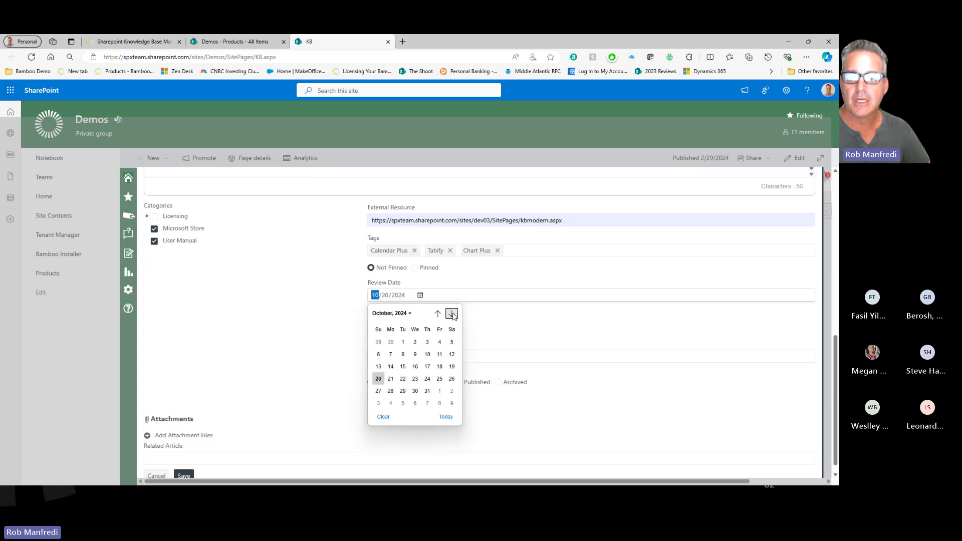
click(452, 313)
click(451, 314)
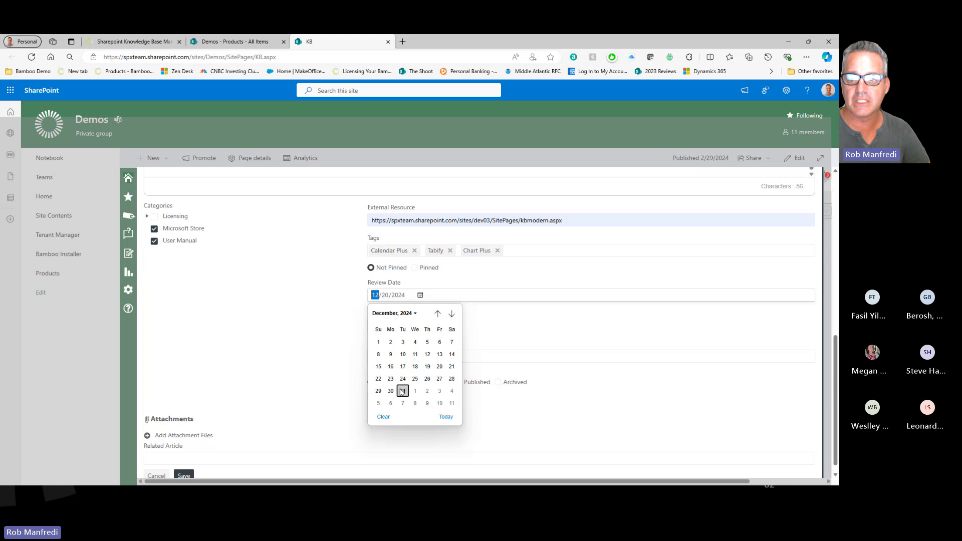
click(402, 391)
- Choose the person responsible for reviewing the article as its reviewer
click(395, 326)
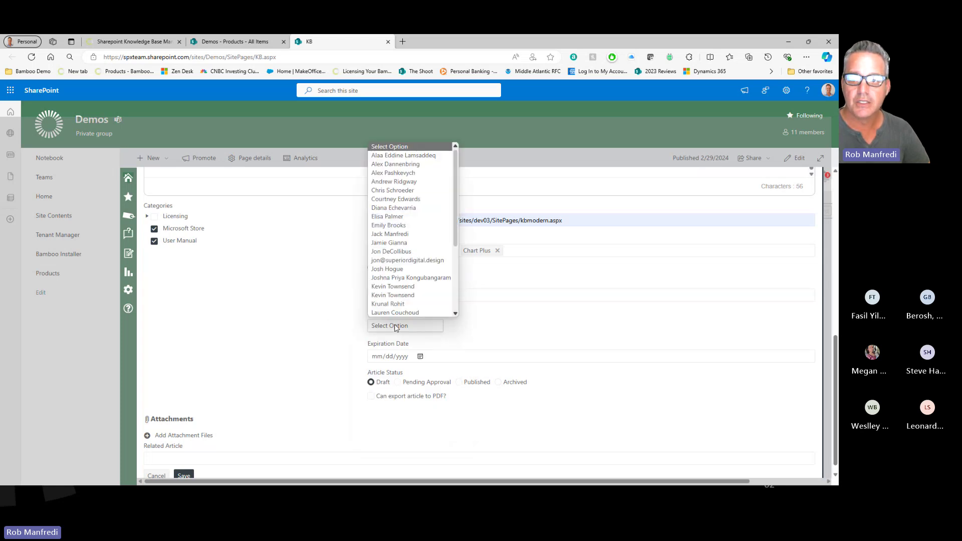
key(r)
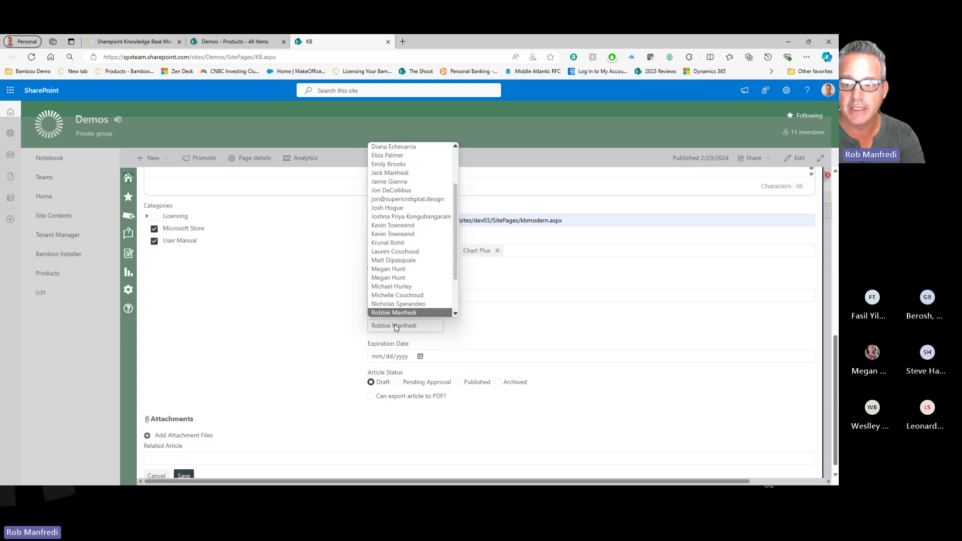
key(Down)
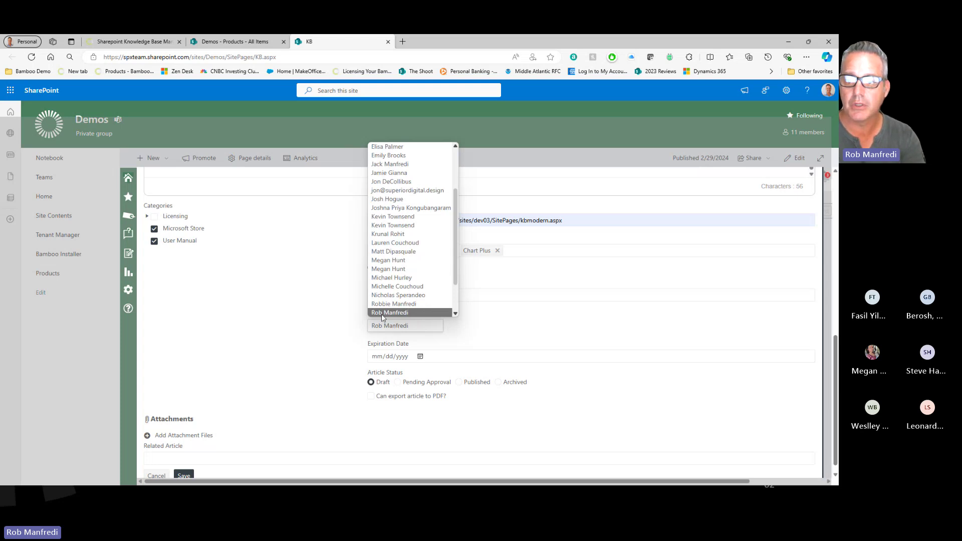
click(386, 312)
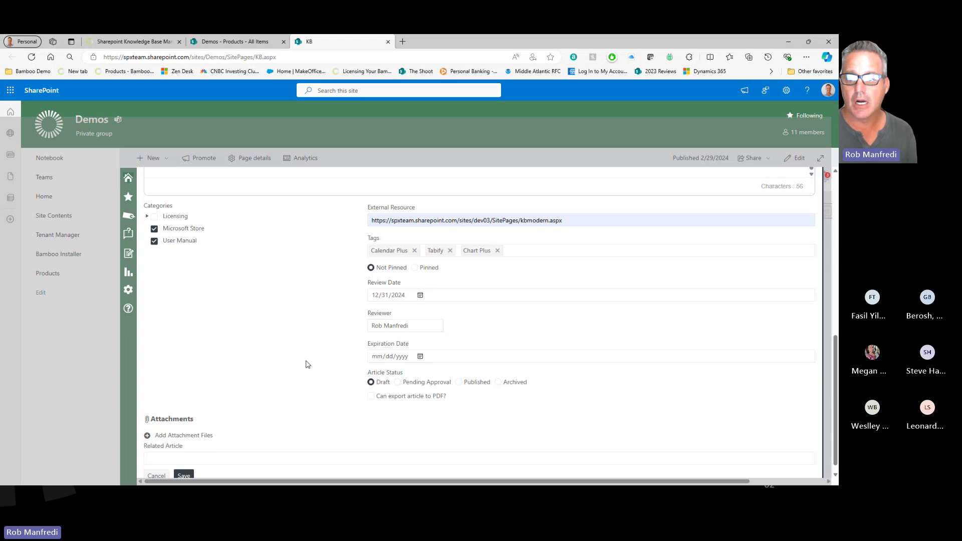
- Allow the article to be exported to PDF and add an attachment entry without choosing a file
scroll(308, 364, down, 1)
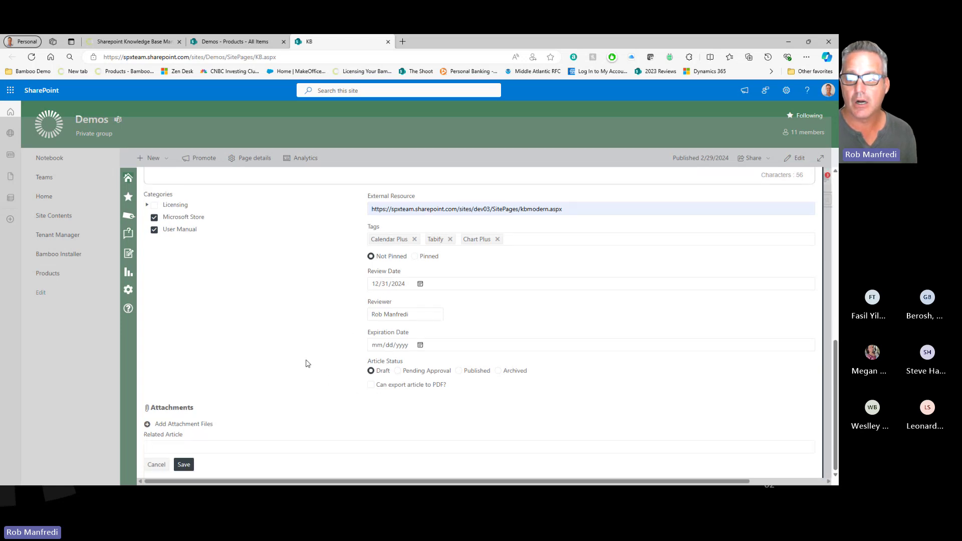
click(371, 385)
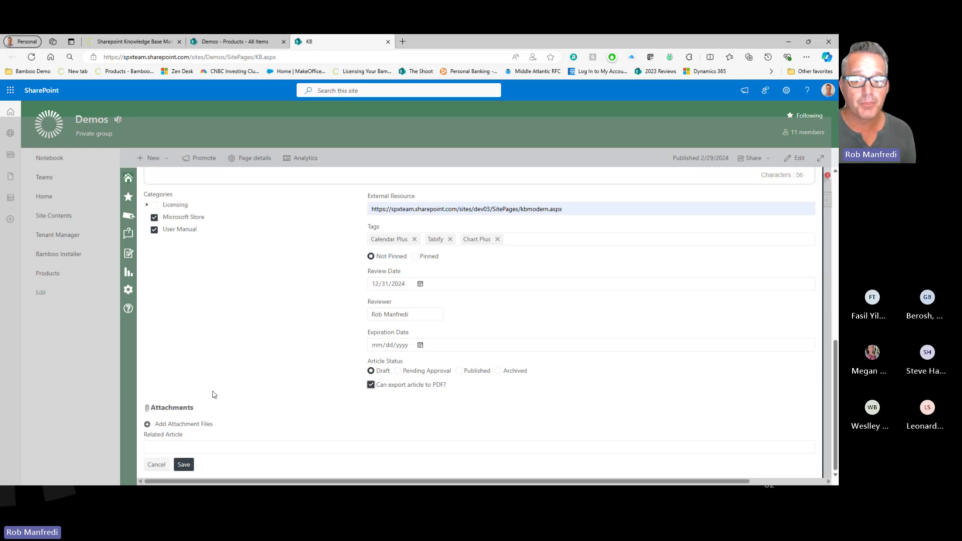
click(148, 424)
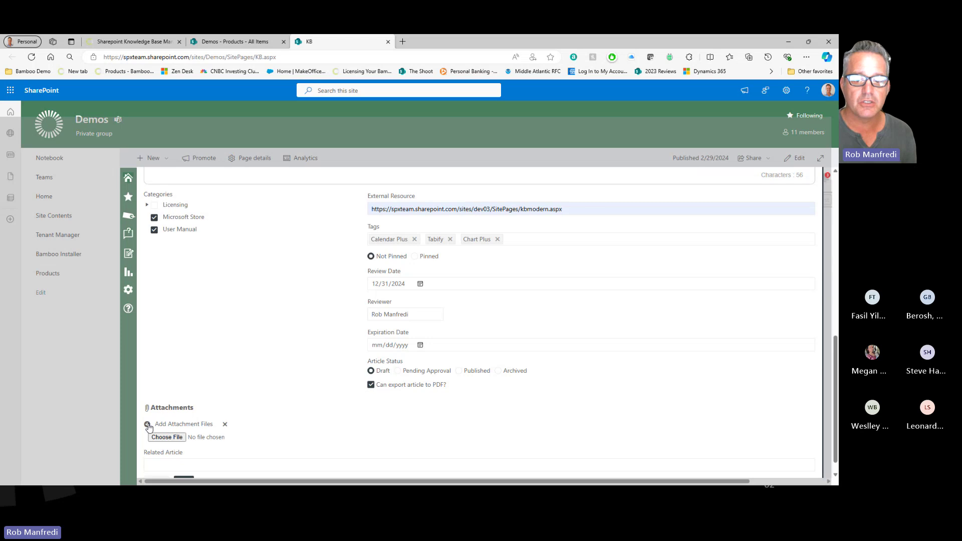
scroll(270, 371, down, 1)
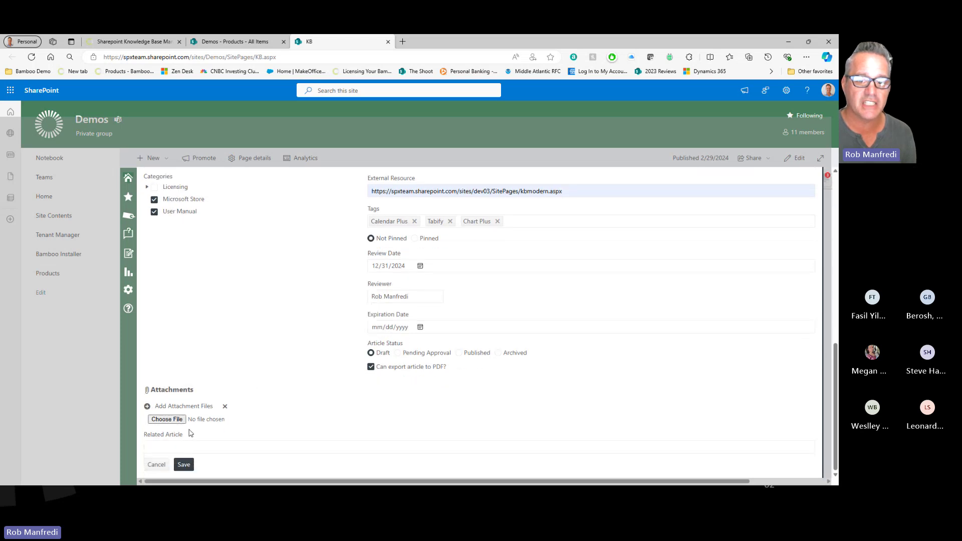
- Link "Tabify Web Part User Manual" and "Adding Calendar Plus" as related articles
click(173, 446)
click(187, 395)
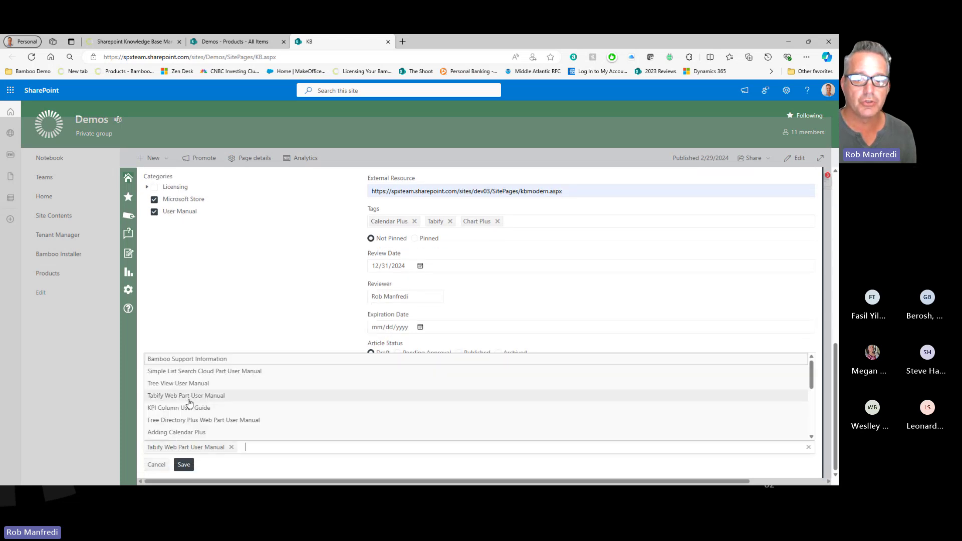
click(254, 432)
click(261, 304)
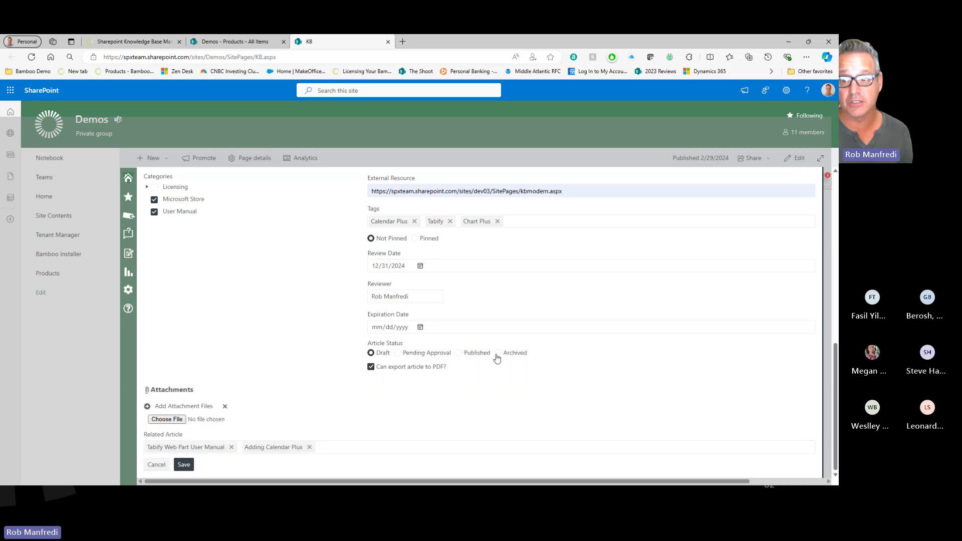
- Set the article status to Published and save the article
click(459, 353)
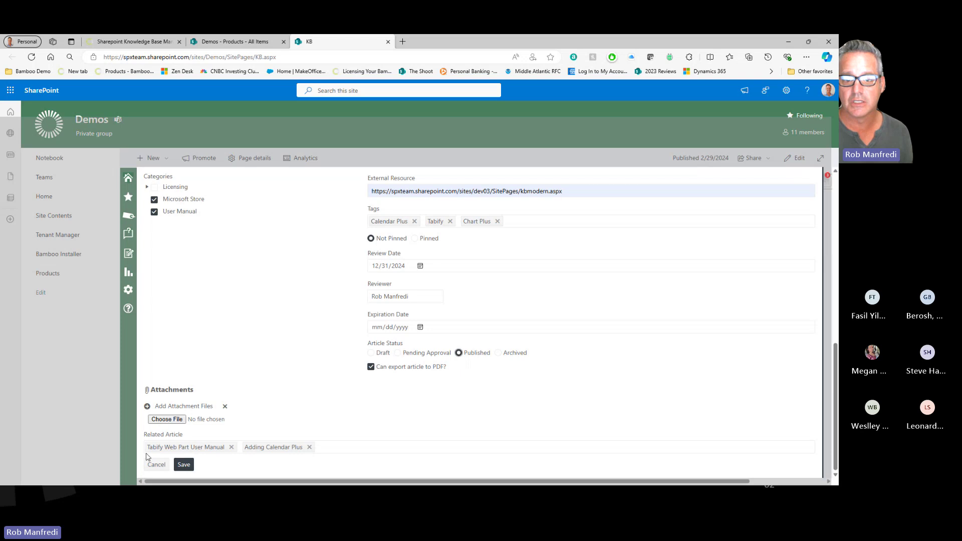
click(183, 465)
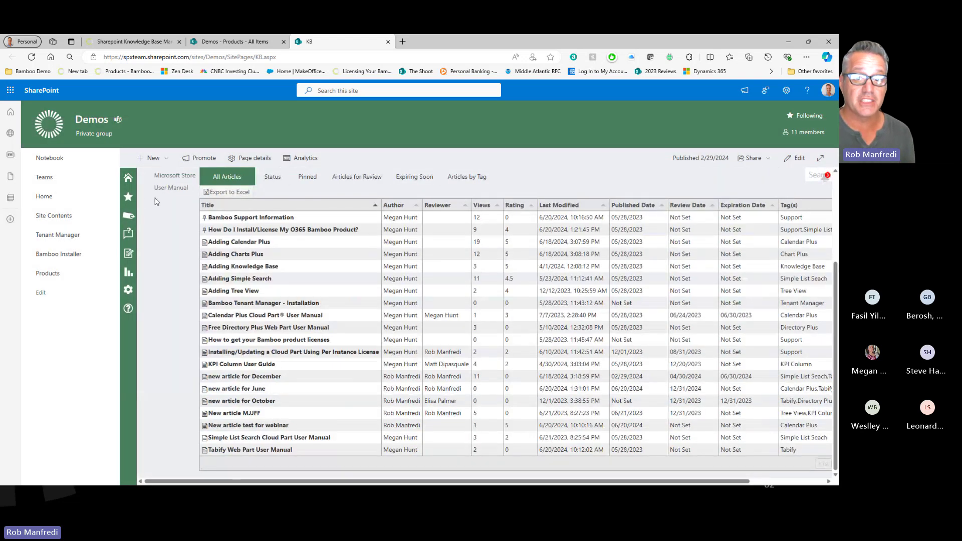
- Return to the knowledge base dashboard and open the recently added article "new article for June"
click(110, 197)
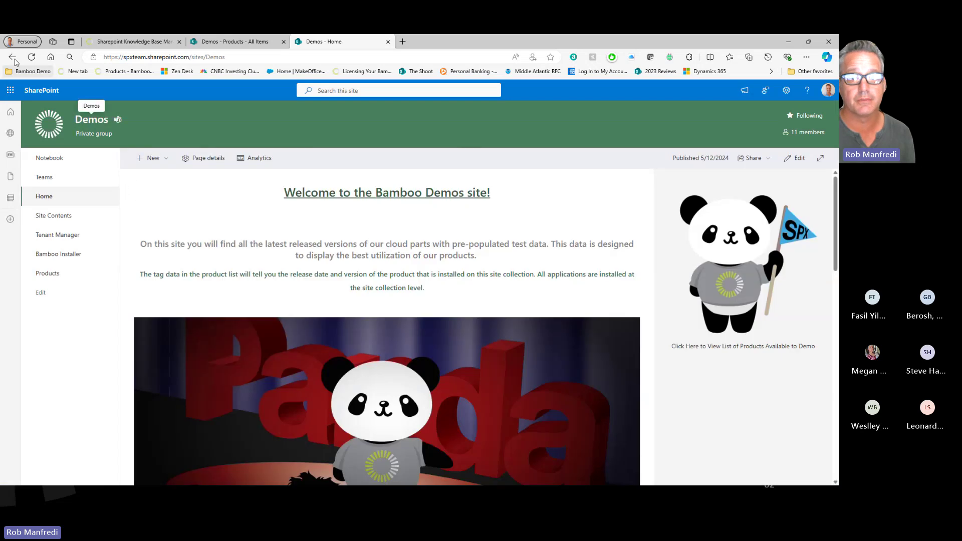
click(13, 58)
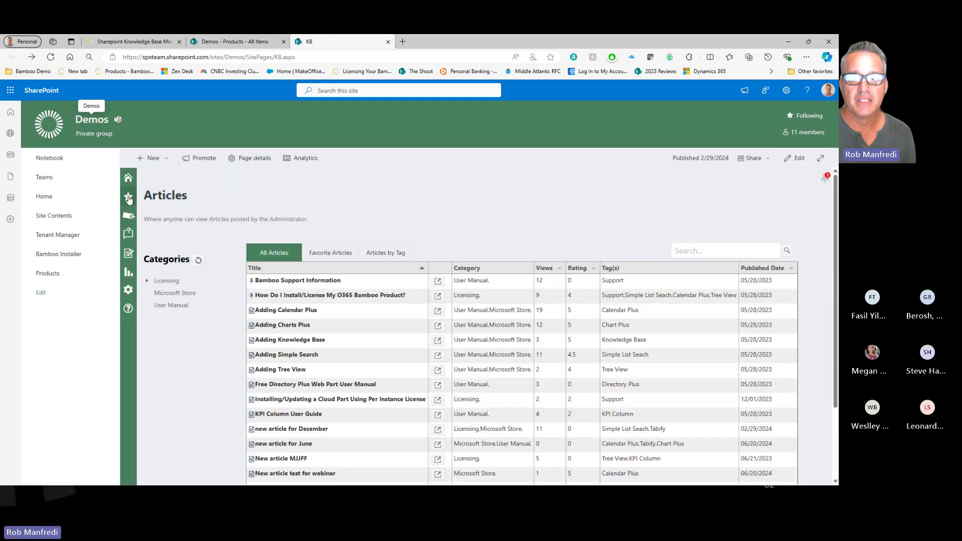
click(129, 197)
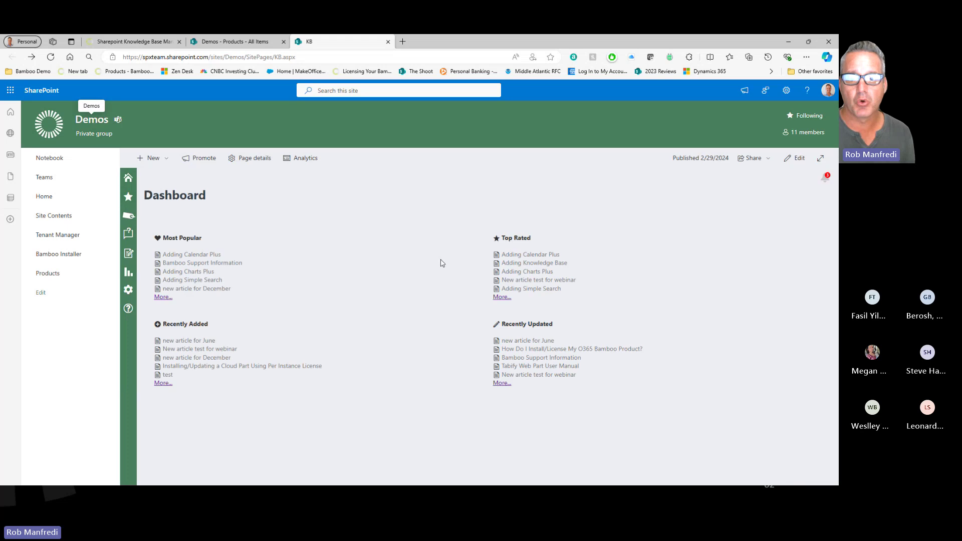
click(193, 341)
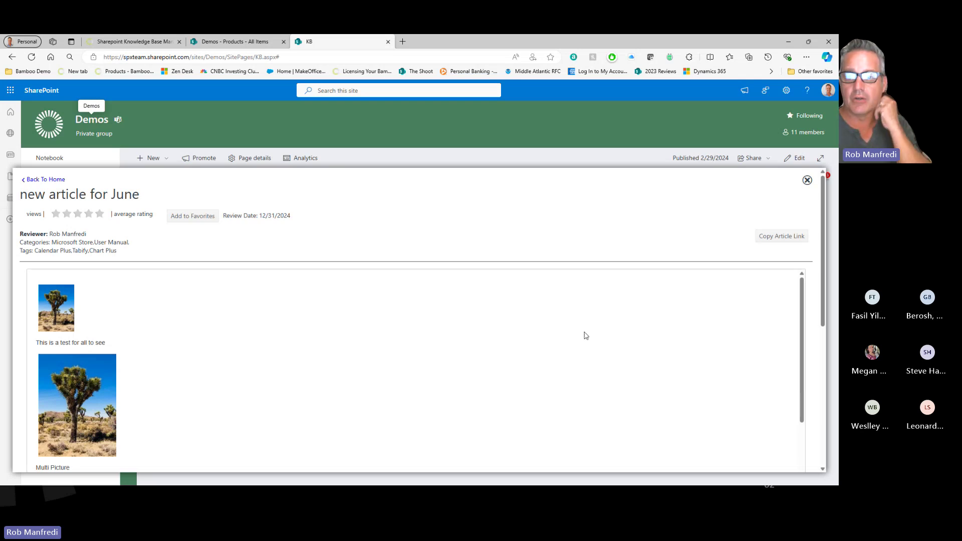
- Review the article's pictures, related articles, external resource, attachments and feedback section, and close the article
scroll(586, 336, down, 5)
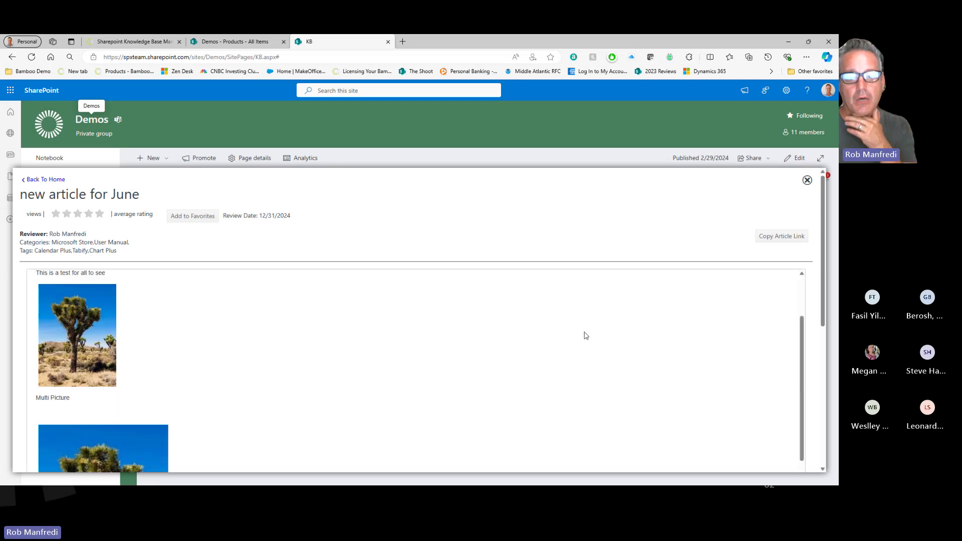
right_click(580, 367)
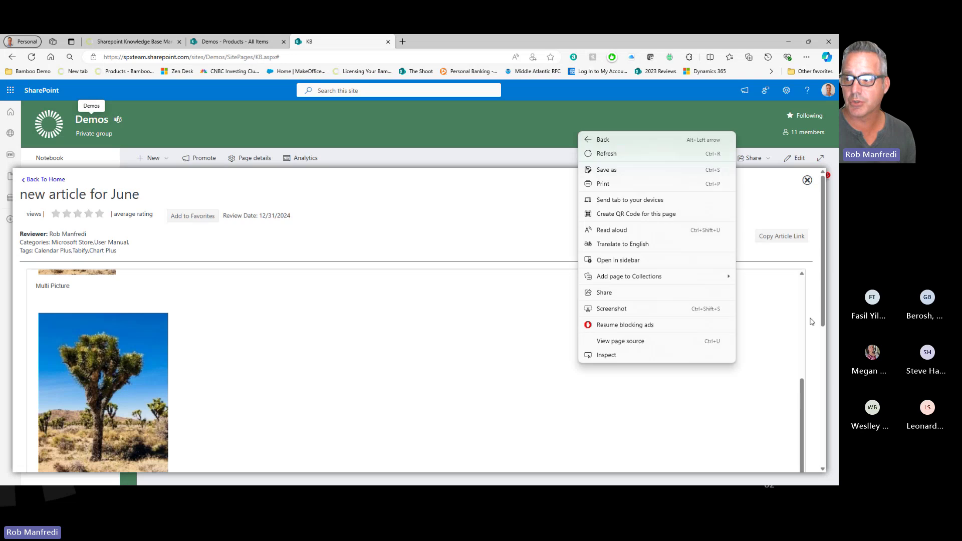
drag(823, 276, 821, 385)
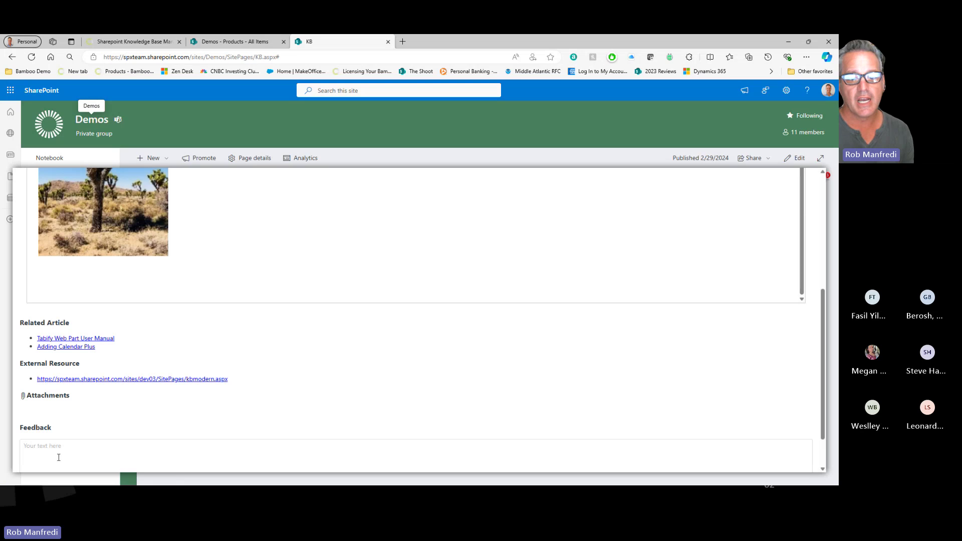
scroll(336, 411, down, 1)
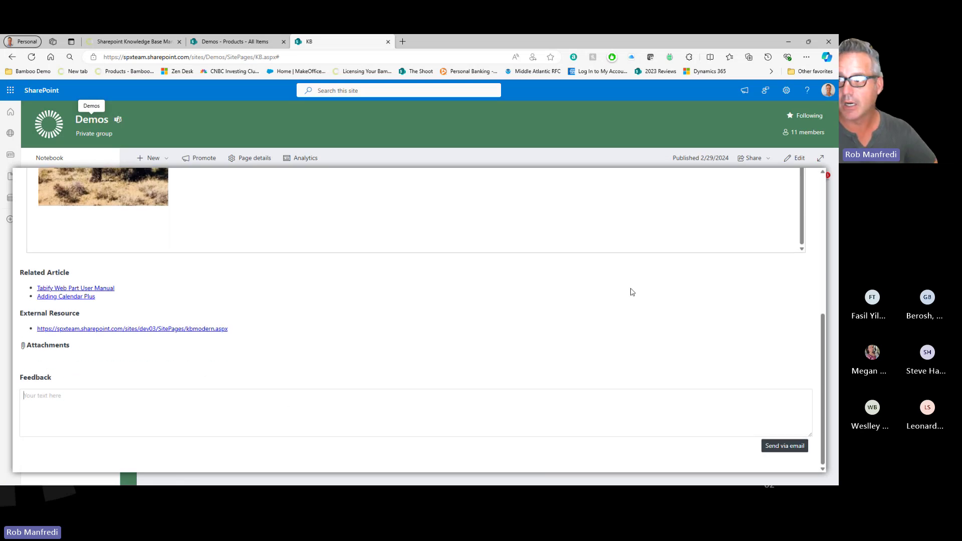
scroll(632, 292, up, 5)
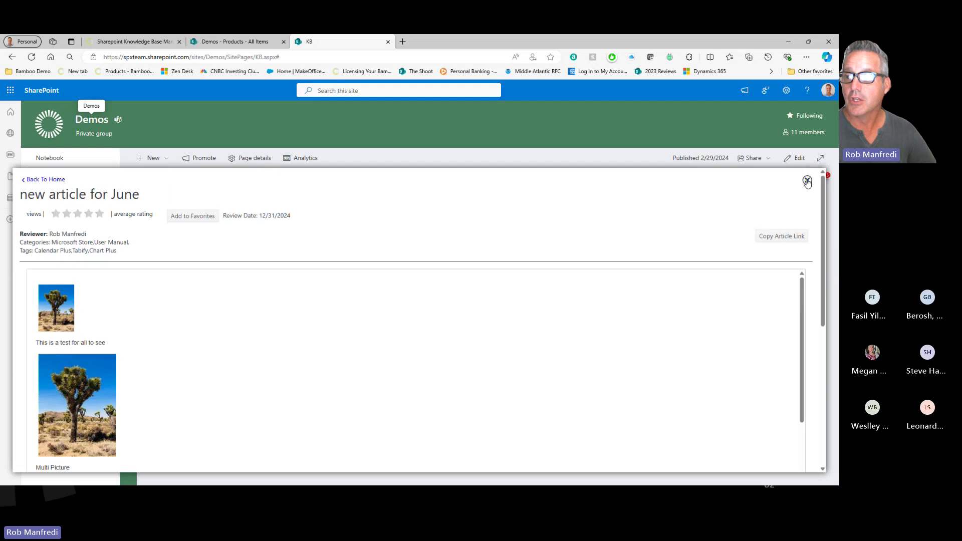
click(807, 181)
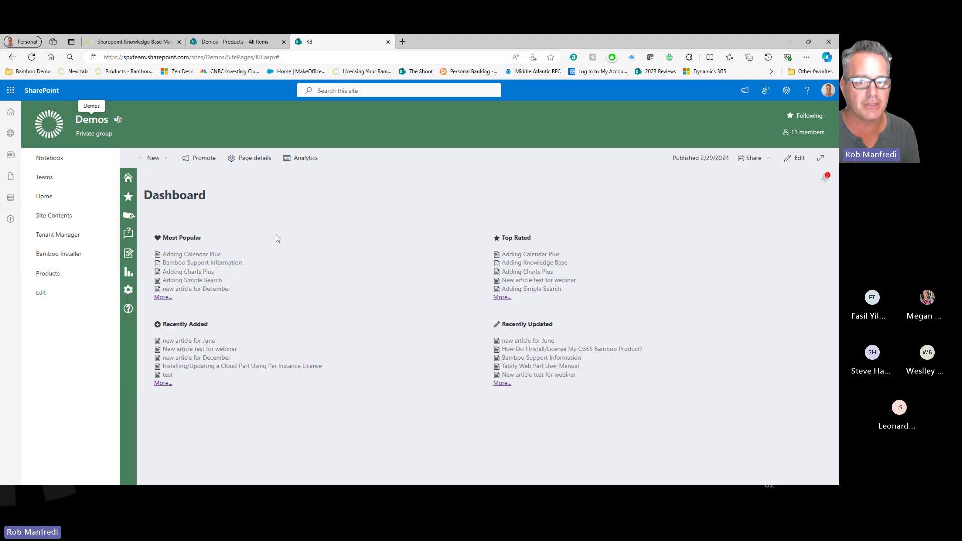
- Open the knowledge base's Search Analytics report to examine article search terms and click-through results
mouse_move(133, 257)
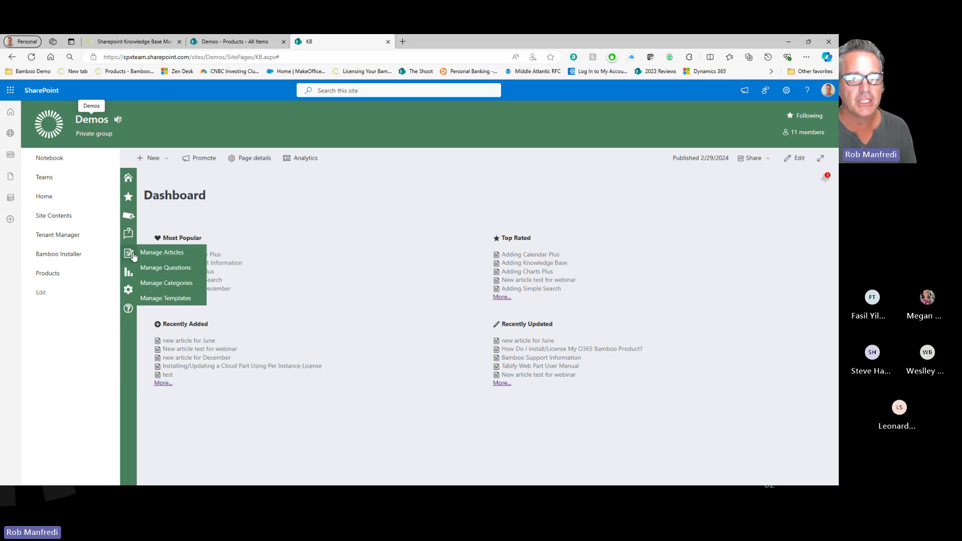
click(129, 273)
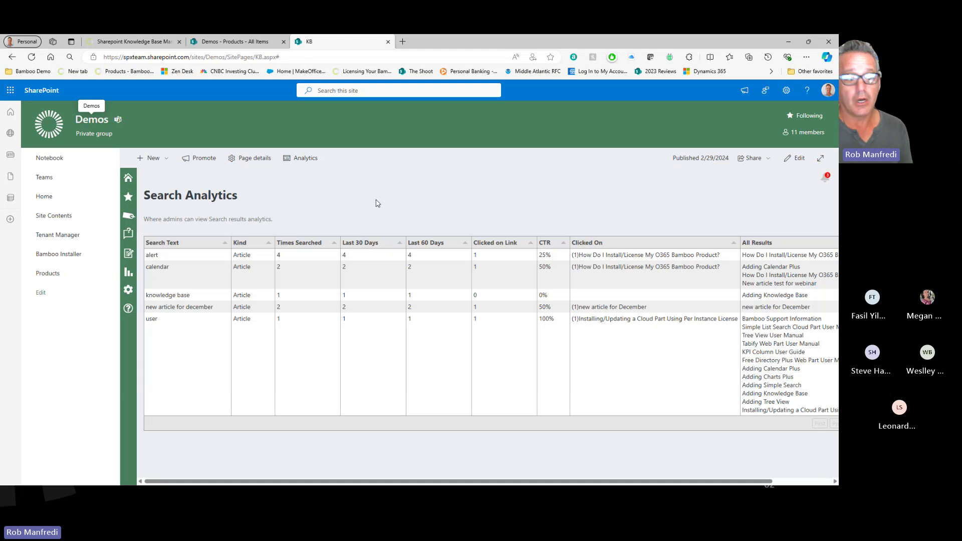
key(alt+Tab)
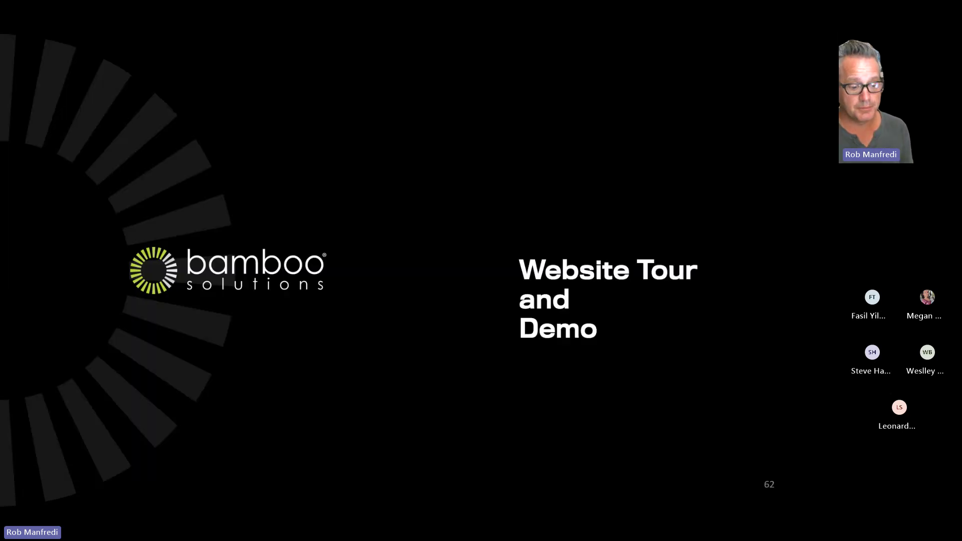
key(Right)
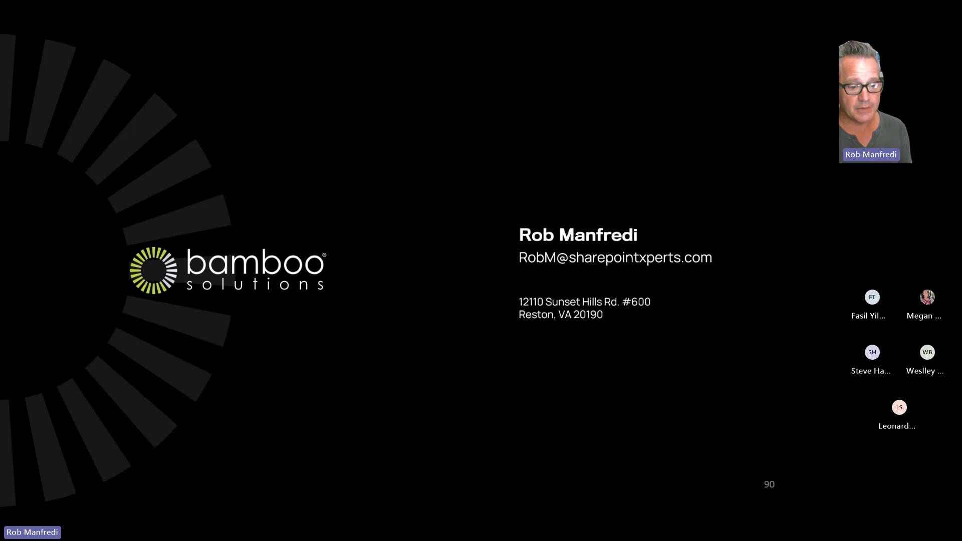